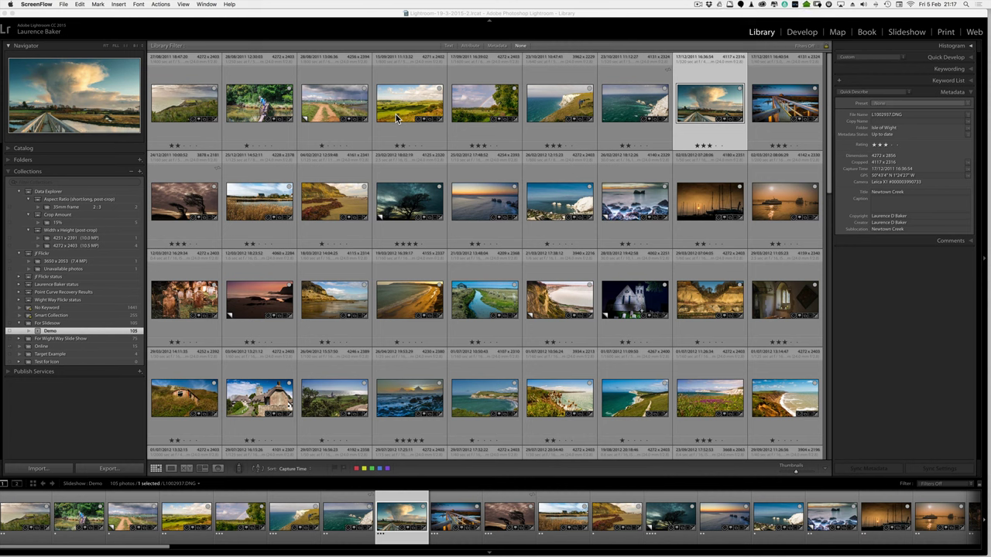
- Filter the Demo grid by attribute to photos rated one star or more, showing 100 of 105
click(469, 46)
click(680, 57)
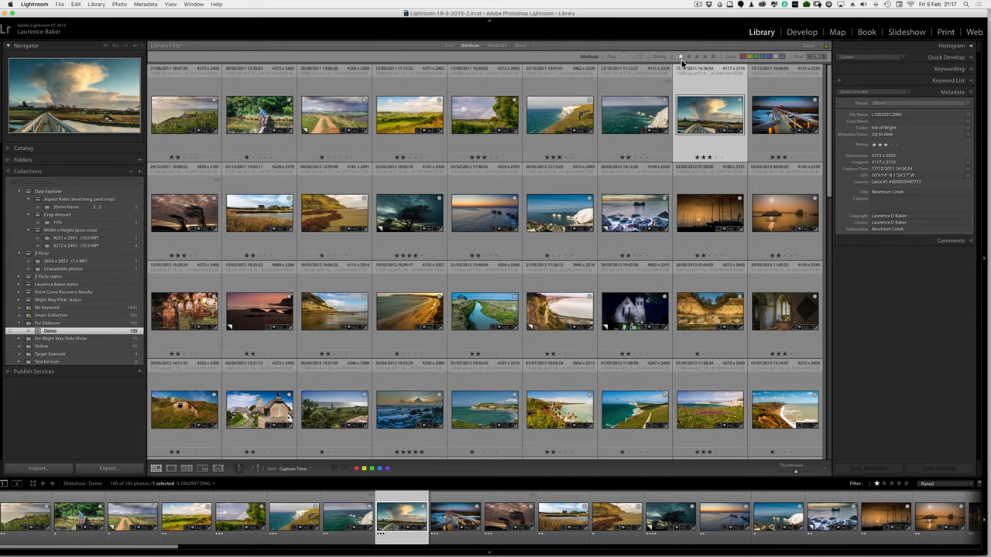
click(171, 4)
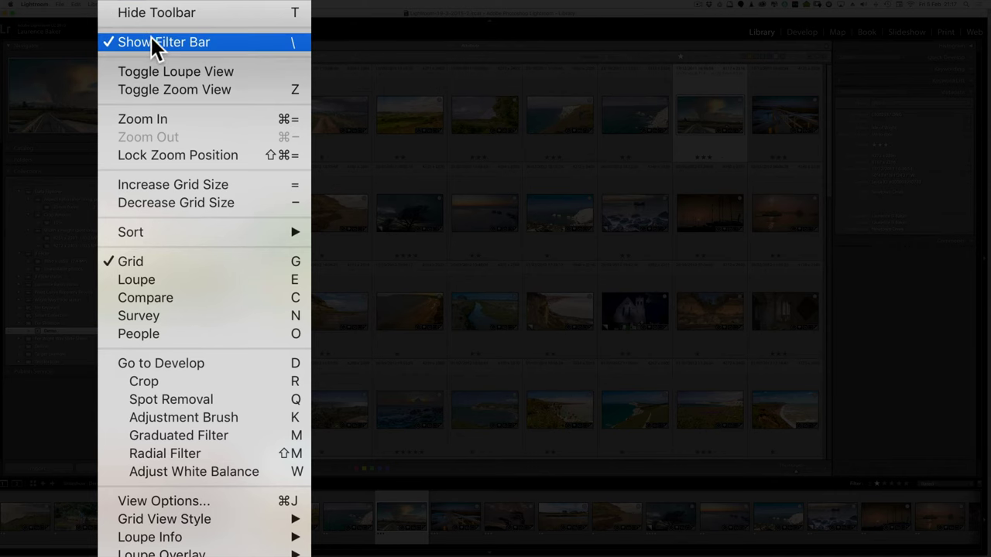
click(334, 56)
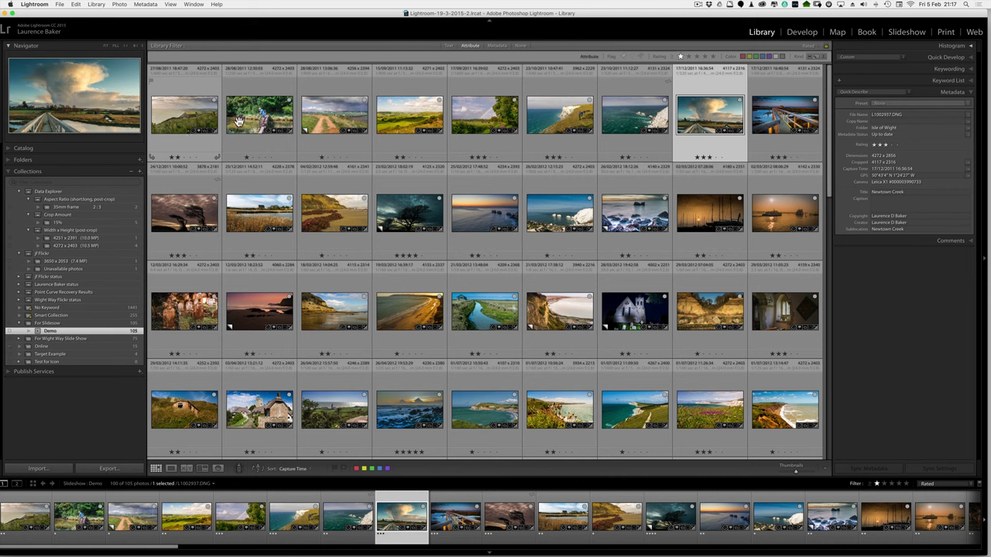
- Cancel a new collection, show the For Slideshow collection, and switch to the YouTube resolution help page
click(140, 171)
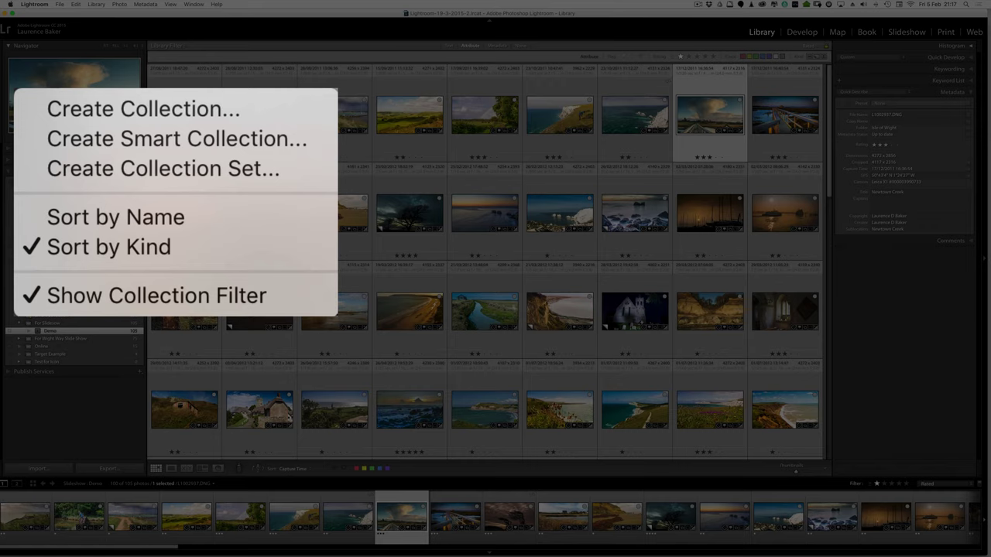
click(151, 187)
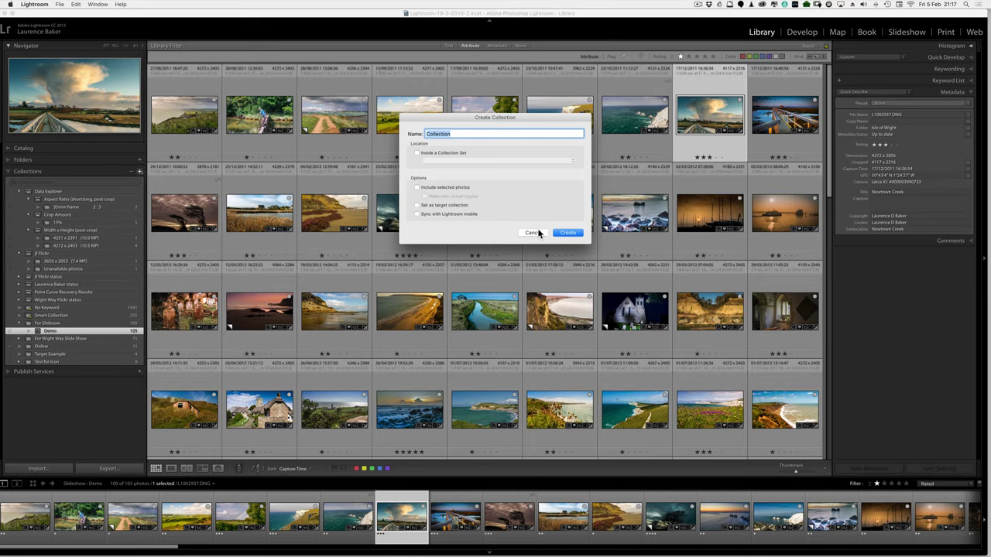
click(533, 233)
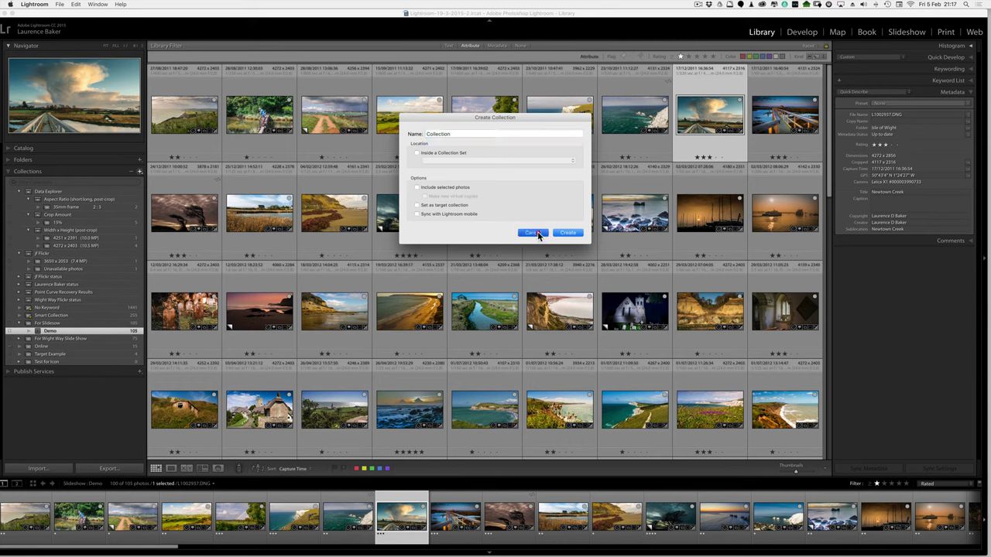
click(48, 322)
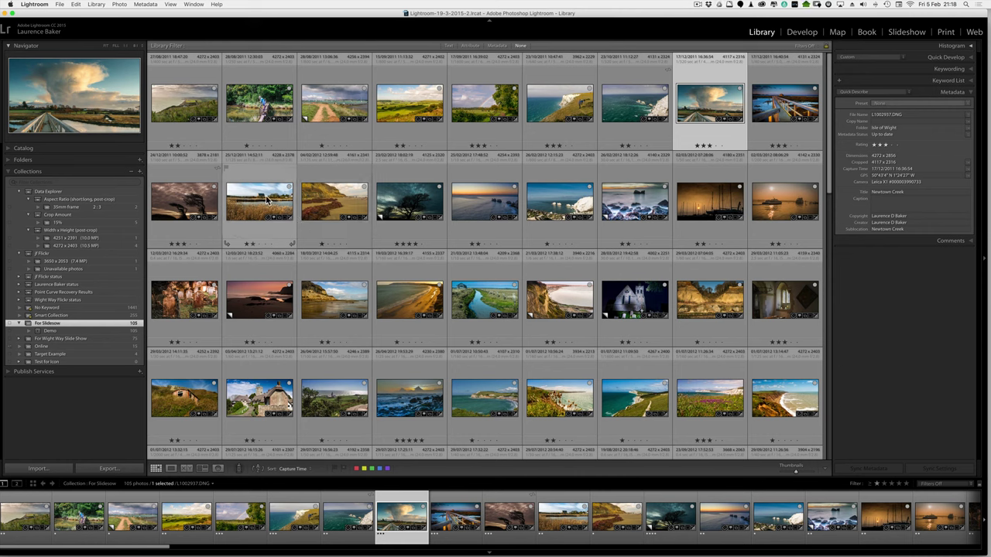
key(super+Tab)
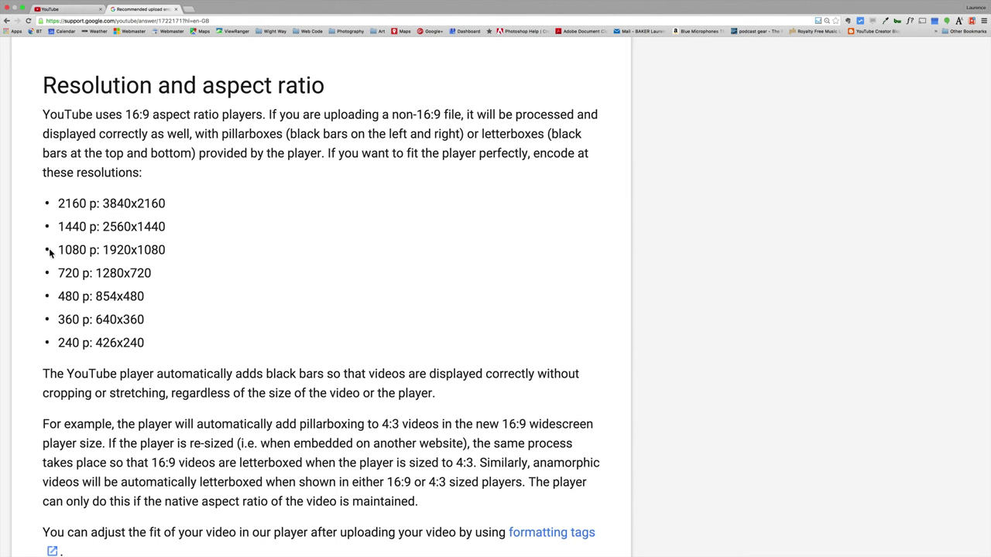
- Highlight the '1080 p: 1920x1080' line in the YouTube help article, then return to Lightroom
drag(57, 248, 174, 248)
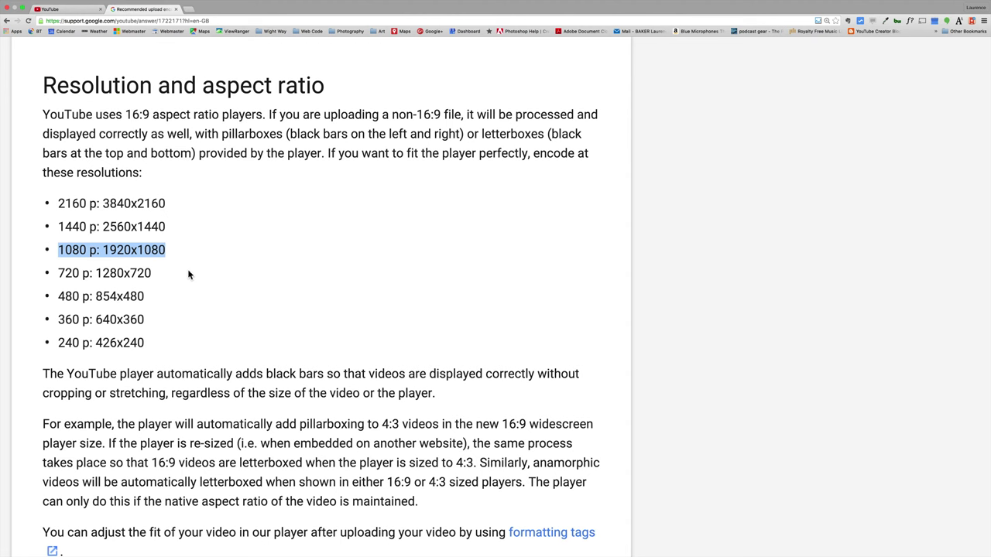
click(189, 272)
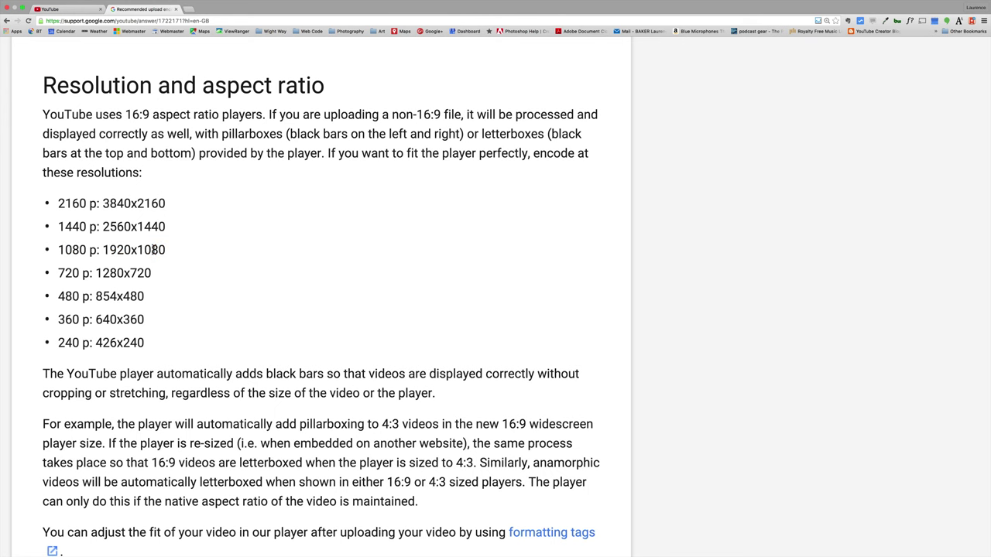
key(super+Tab)
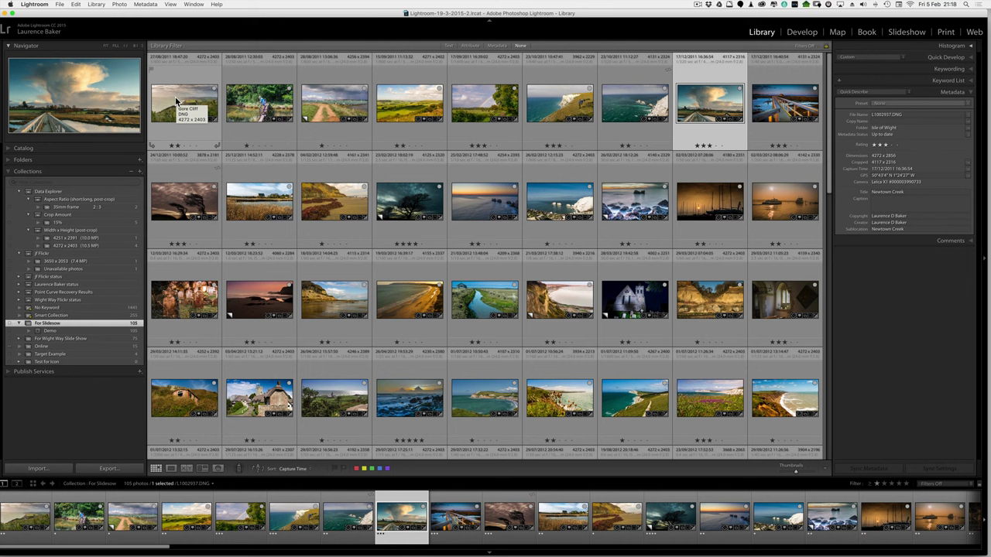
- Bring the help page back, scroll through the resolution article, and return to Lightroom
key(super+Tab)
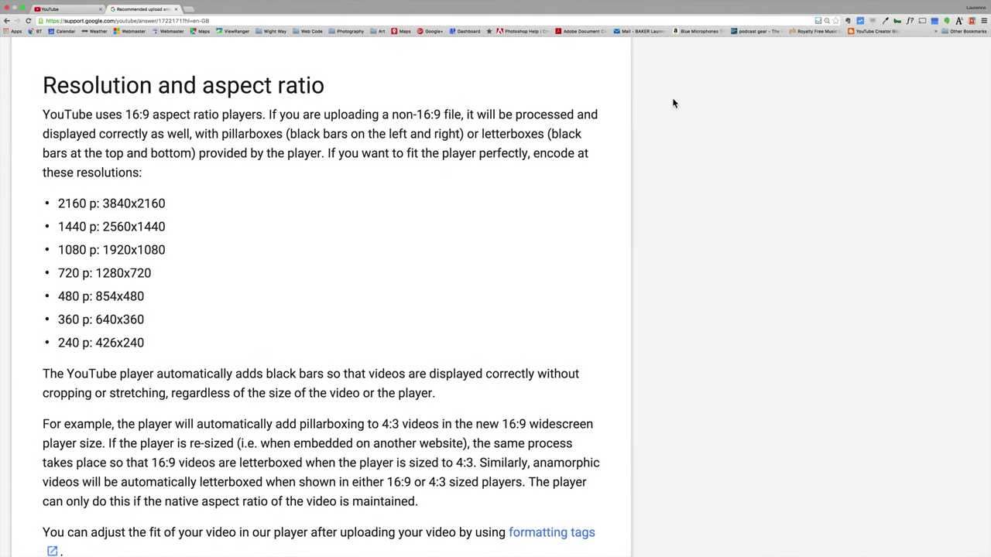
scroll(673, 103, down, 15)
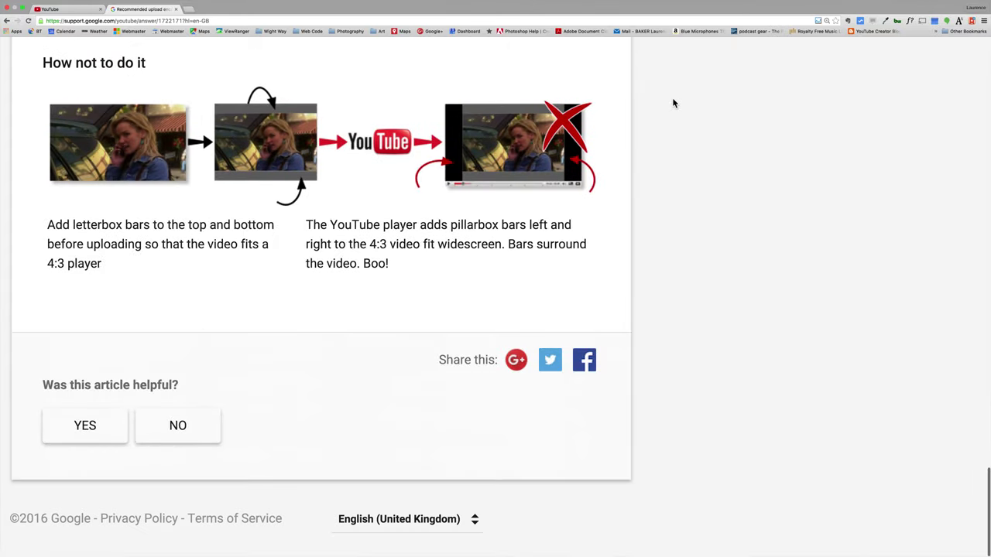
scroll(674, 103, up, 2)
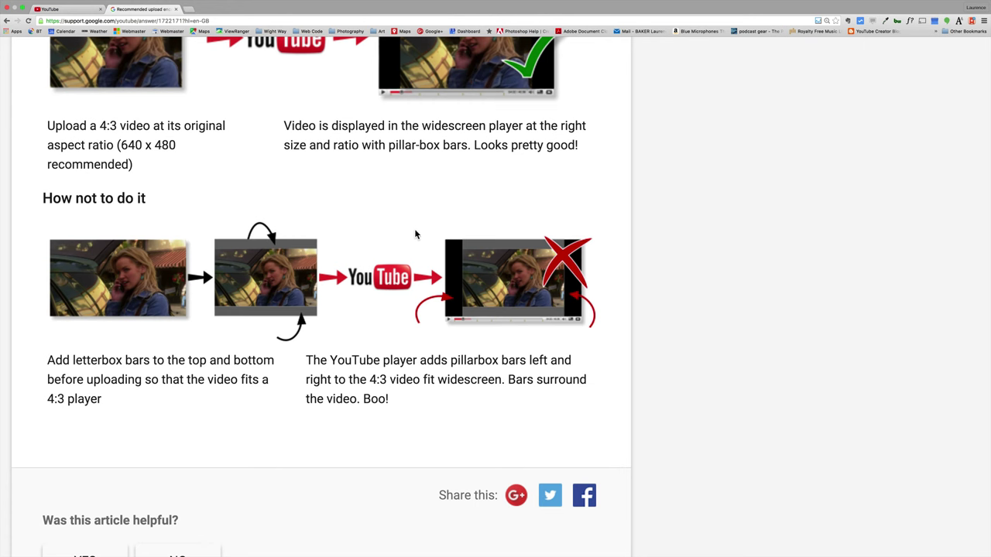
key(super+Tab)
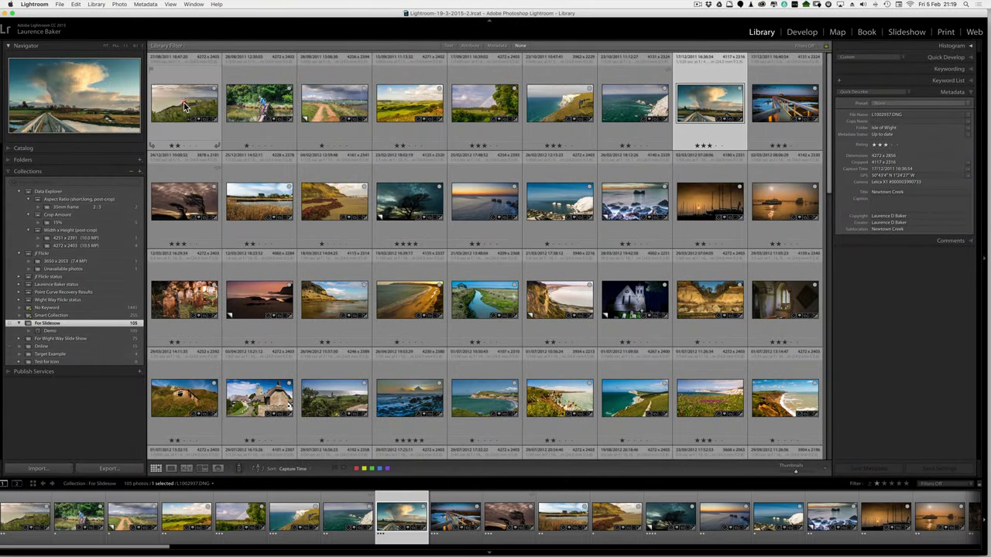
- Select Gore Cliff, the first thumbnail in the For Slideshow grid
click(187, 113)
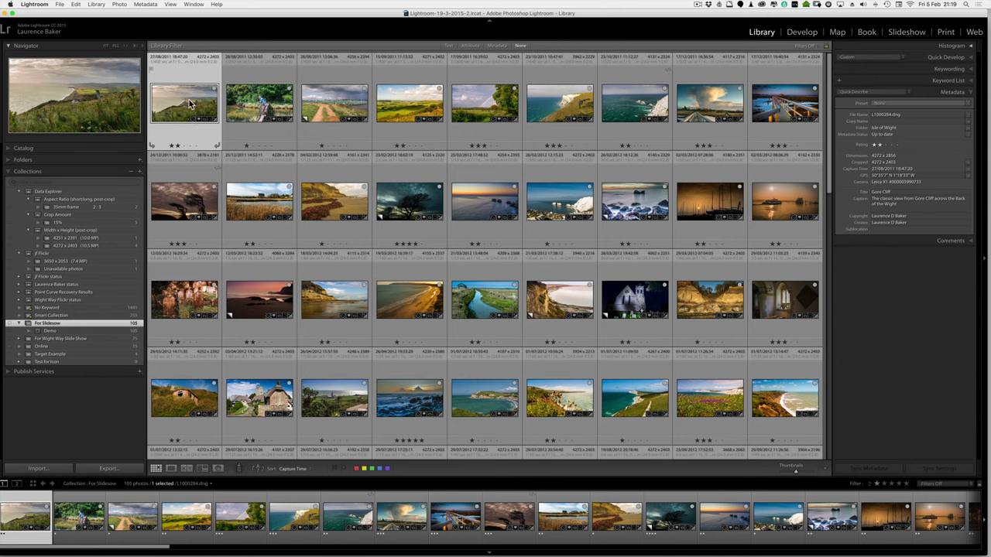
key(super+j)
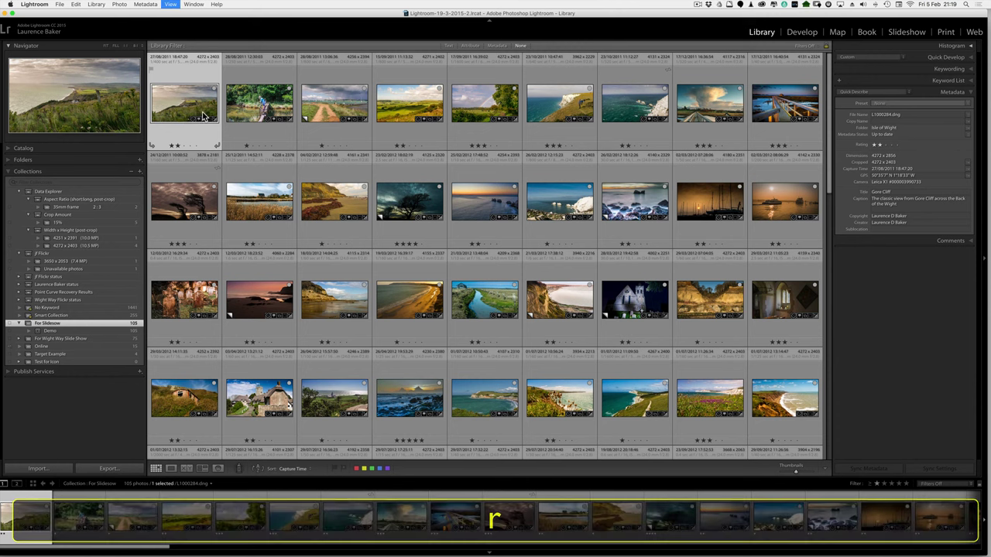
- Open Gore Cliff in Develop to check its 16 x 9 crop, then return to the grid
key(d)
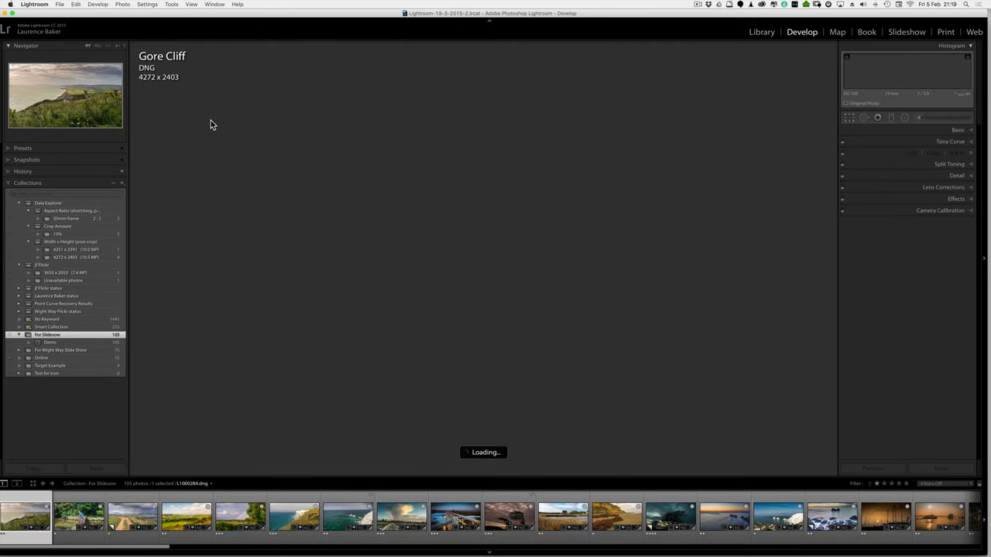
key(r)
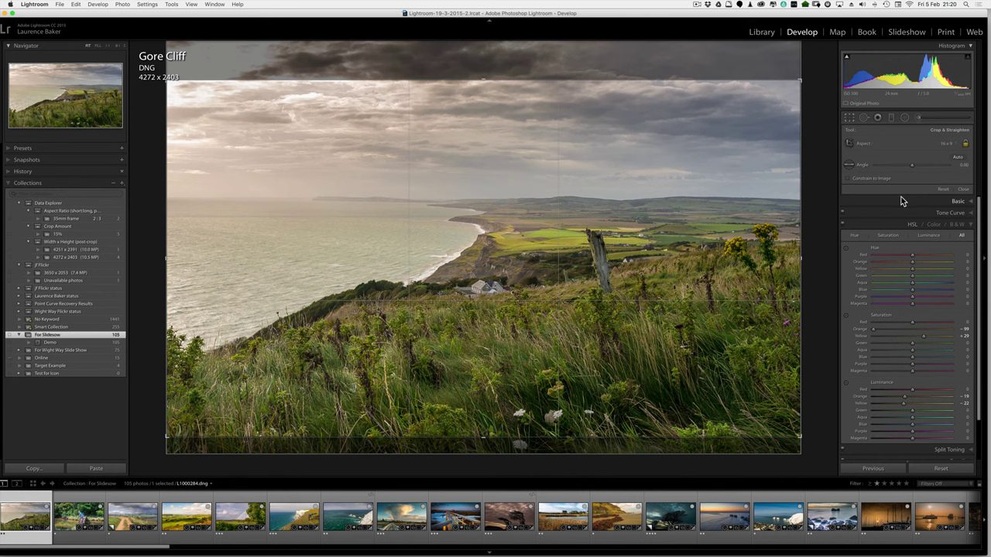
key(g)
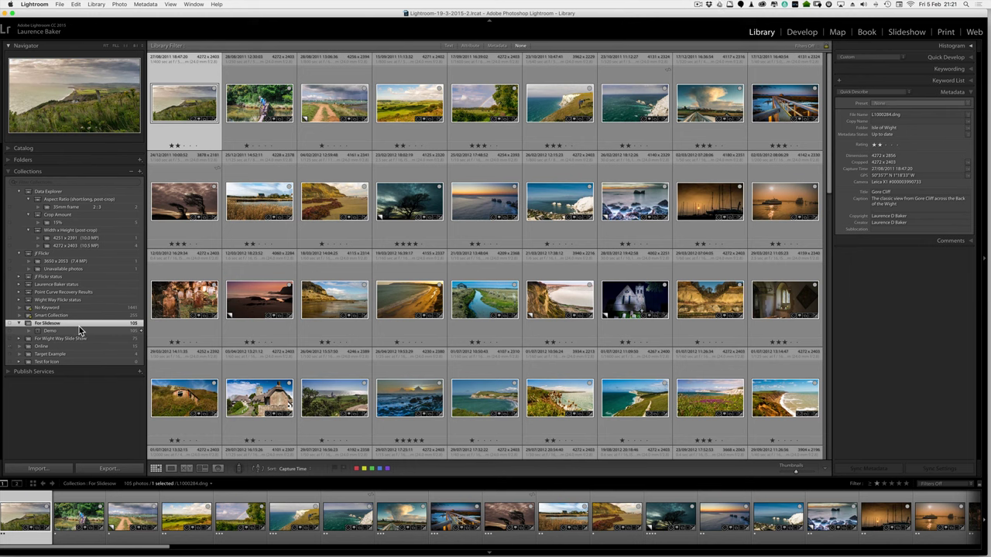
- Open the Slideshow module on Gore Cliff, select its title overlay, and cancel a new template
click(906, 32)
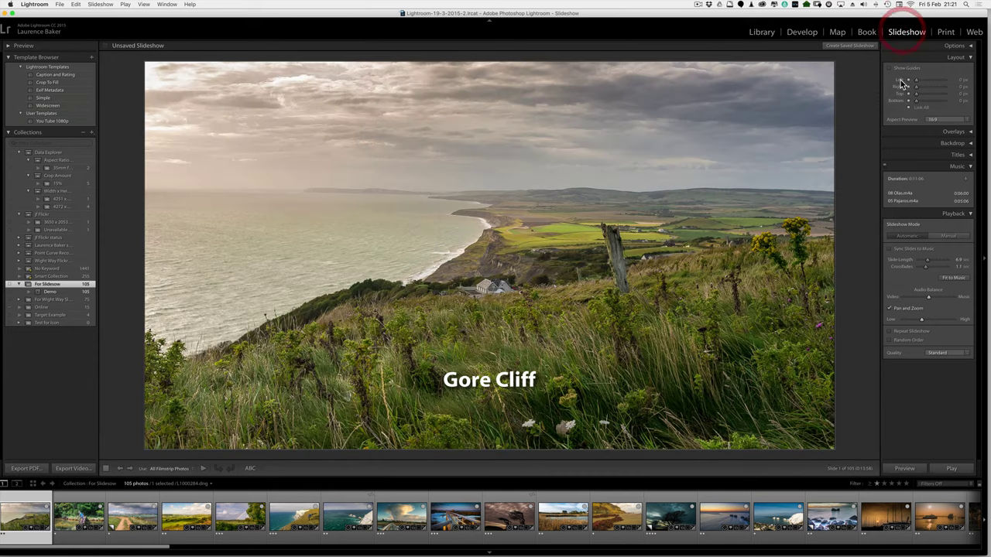
click(475, 382)
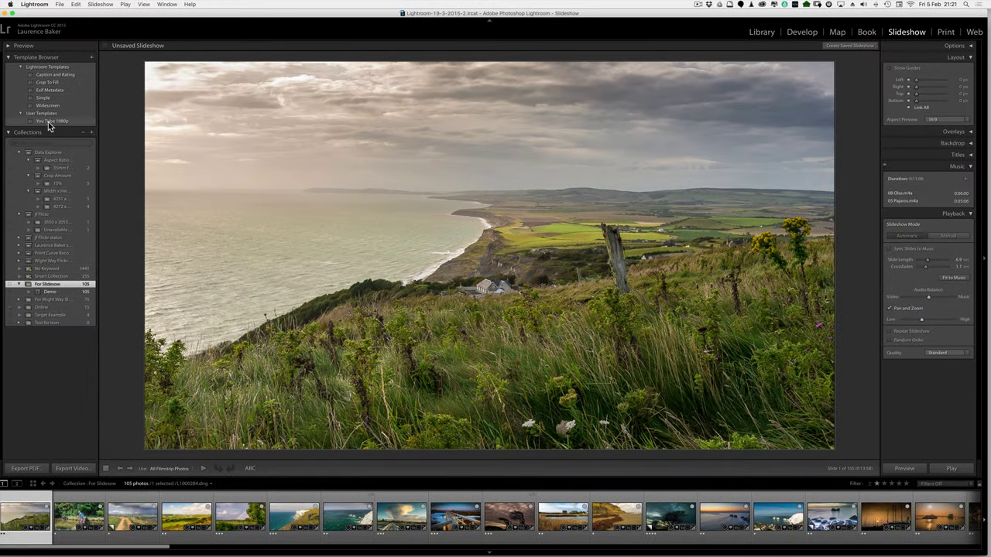
click(93, 58)
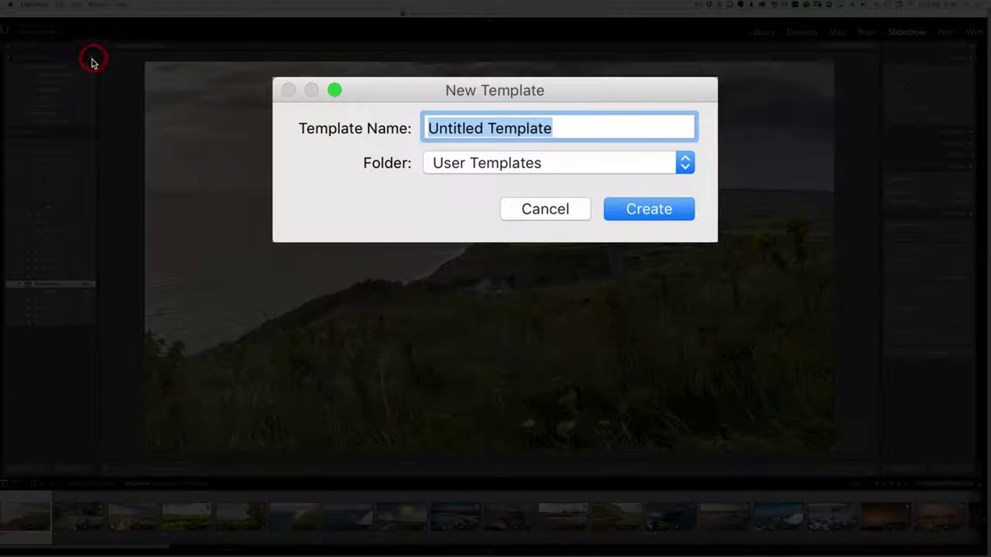
click(571, 209)
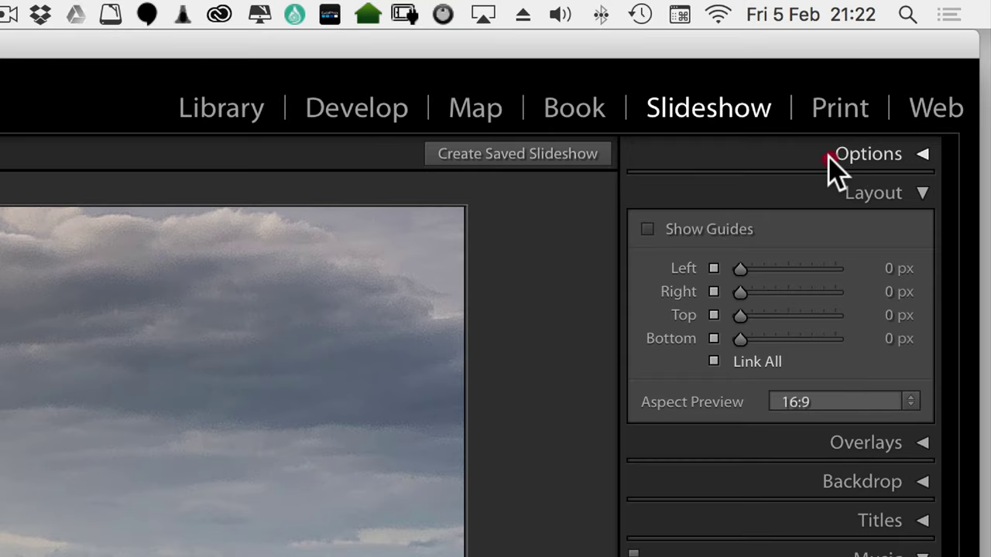
- Expand Options, try a stroke border on the slide photos, then remove it and collapse Options
click(942, 46)
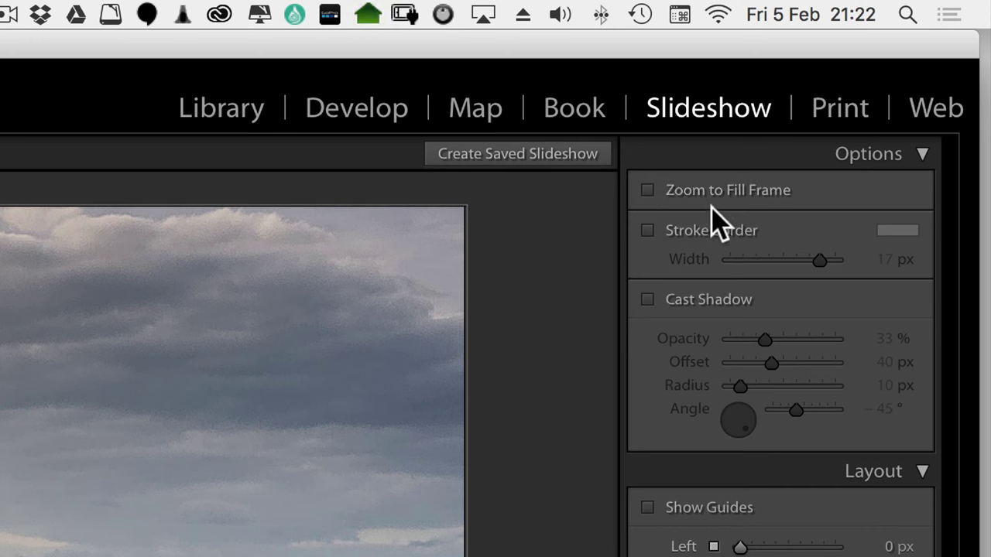
click(646, 232)
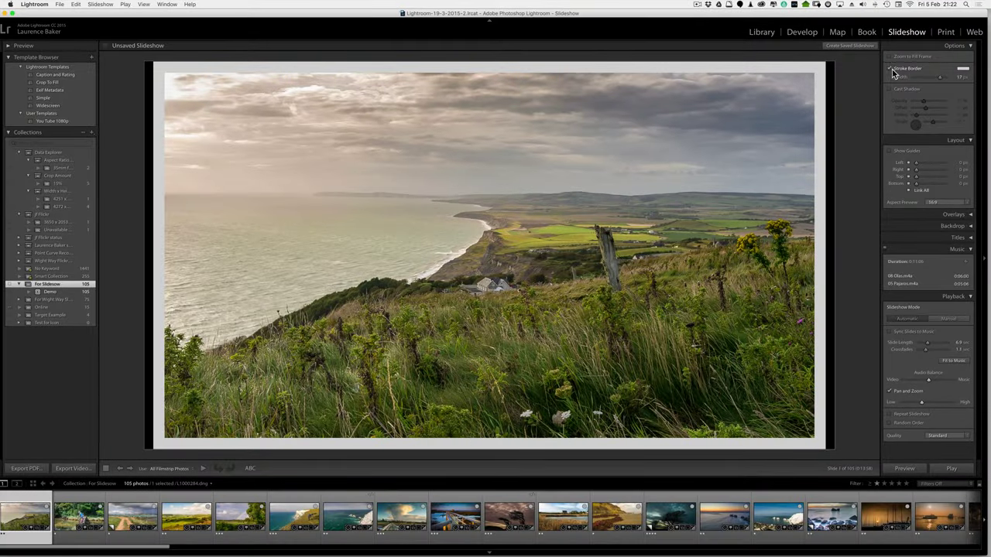
click(891, 69)
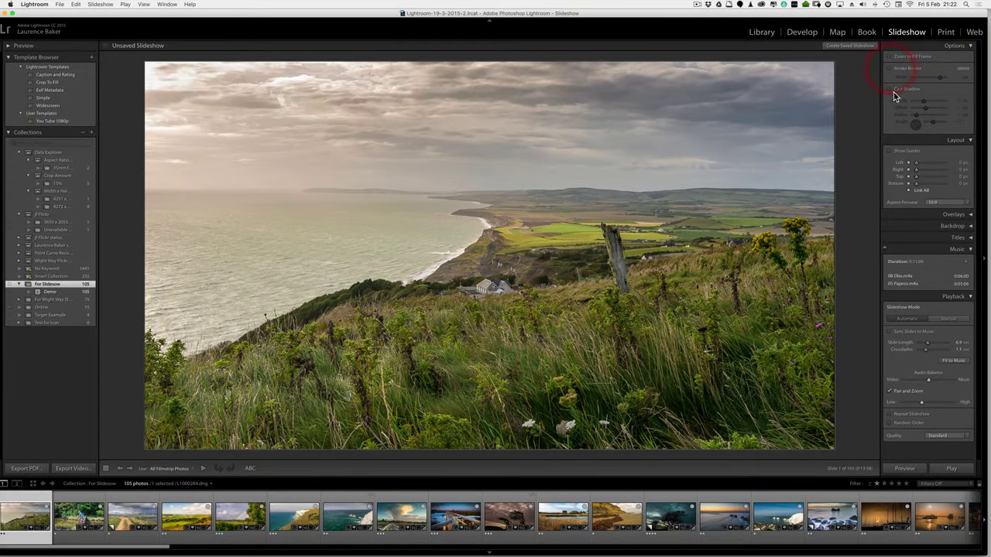
click(891, 89)
click(948, 46)
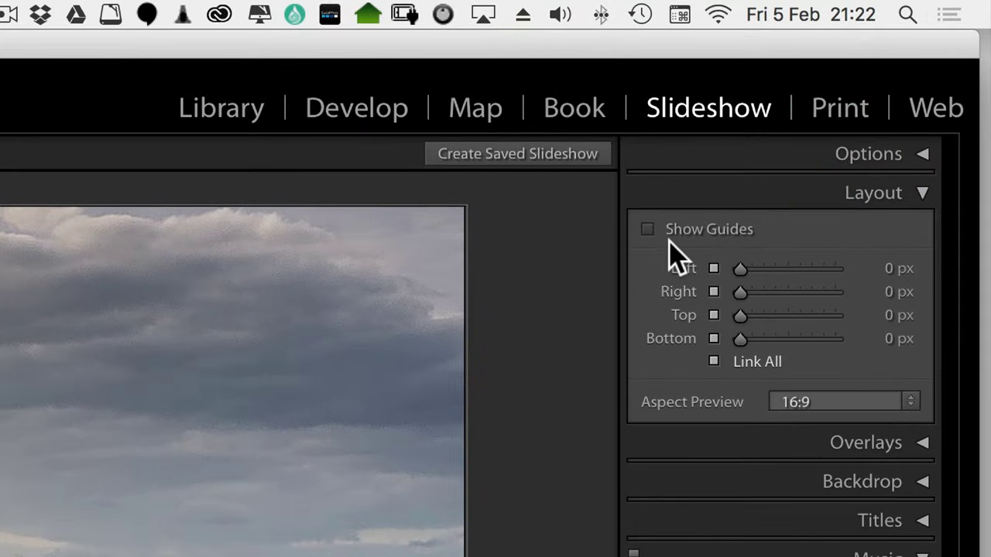
- Drag the Left margin guide out, then reset the layout margins to 0 px
drag(739, 268, 757, 269)
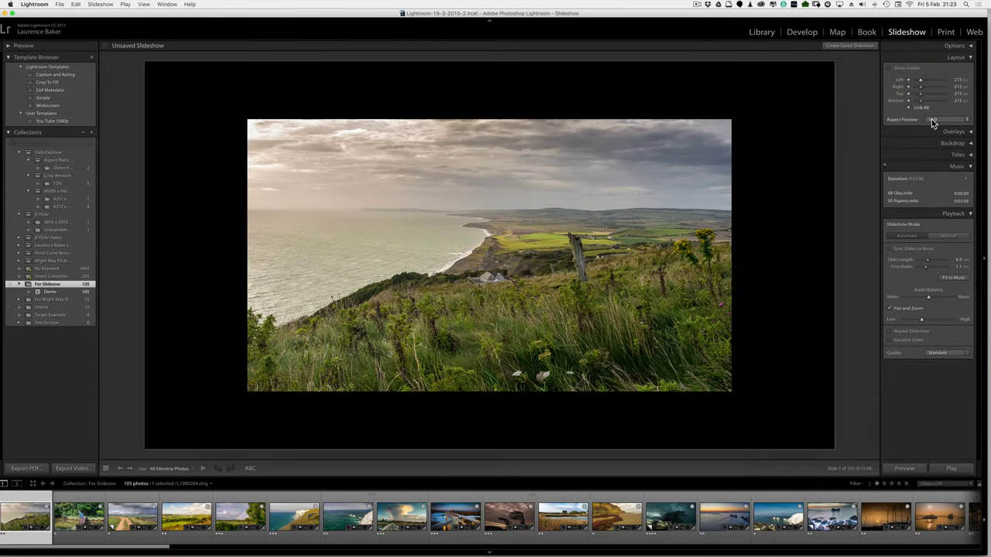
click(920, 81)
drag(921, 83, 901, 84)
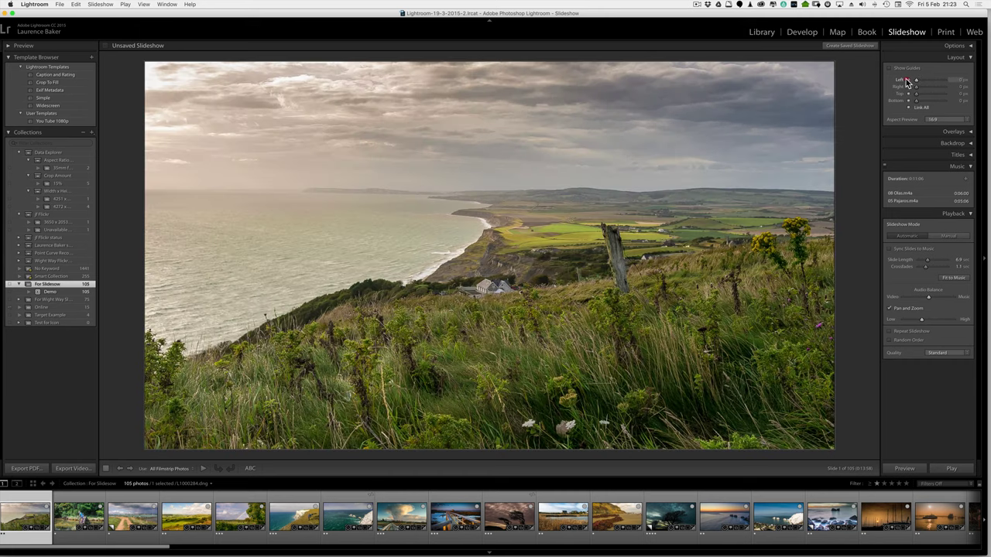
click(900, 82)
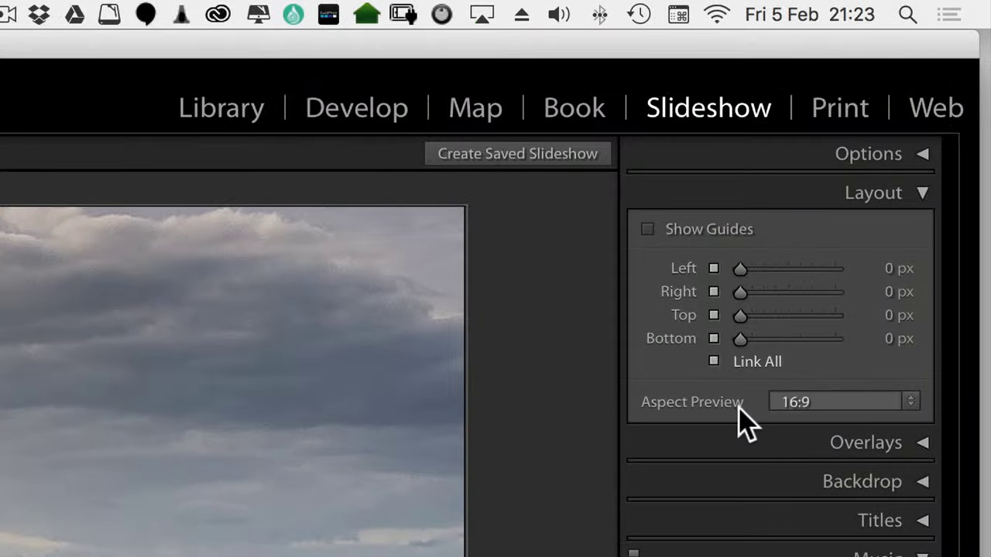
- Switch the Aspect Preview to Screen and then back to 16:9
click(935, 119)
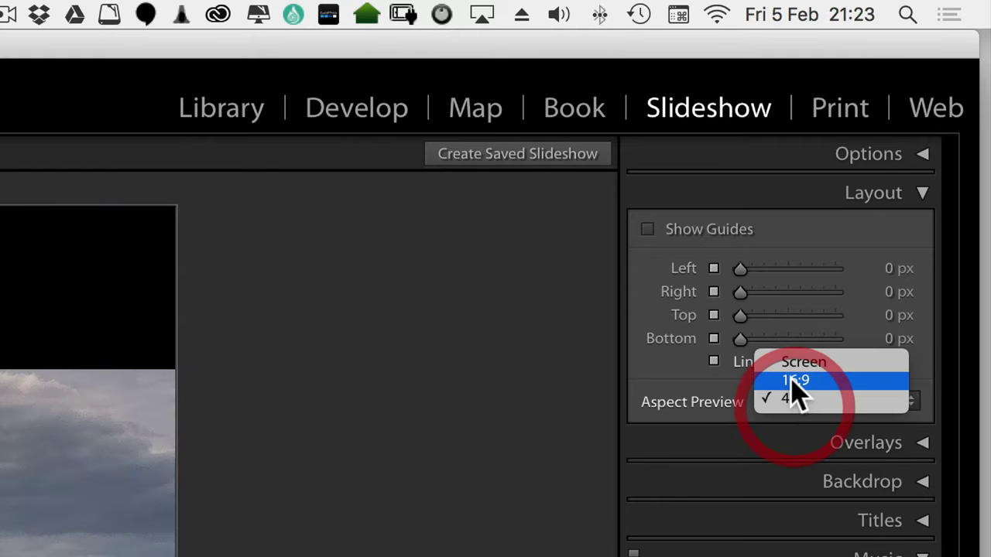
click(797, 380)
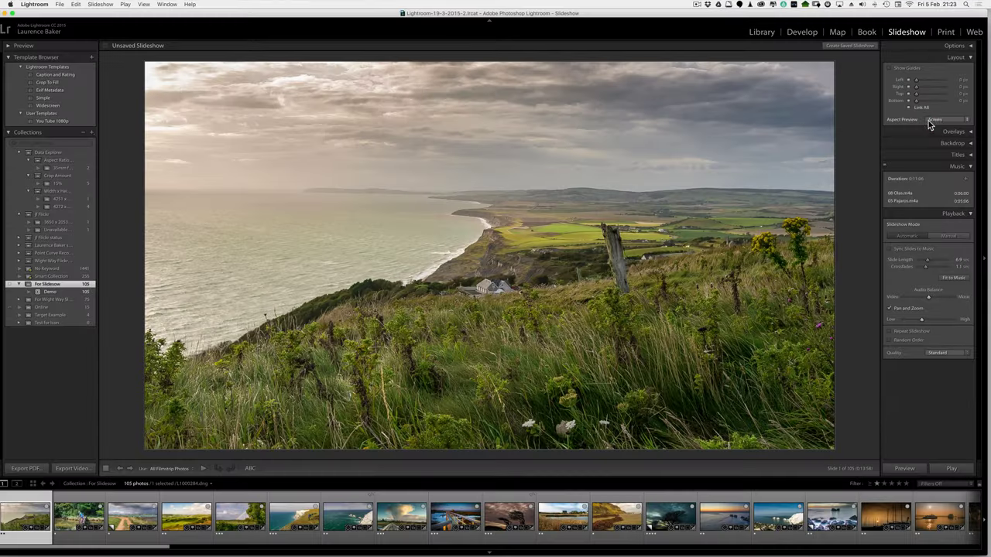
click(928, 120)
click(930, 127)
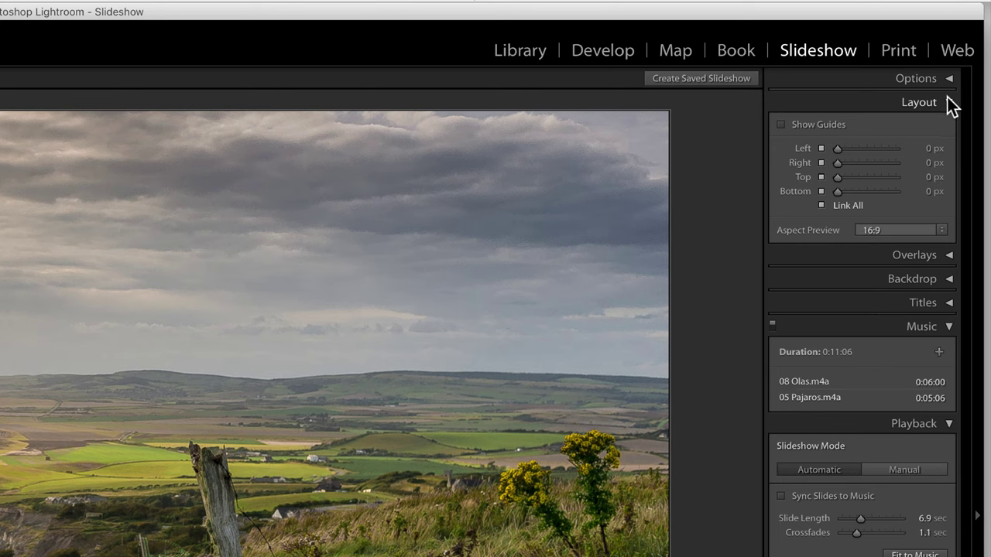
- Collapse Layout, expand Overlays, and toggle Identity Plate and Rating Stars on, then off
click(948, 100)
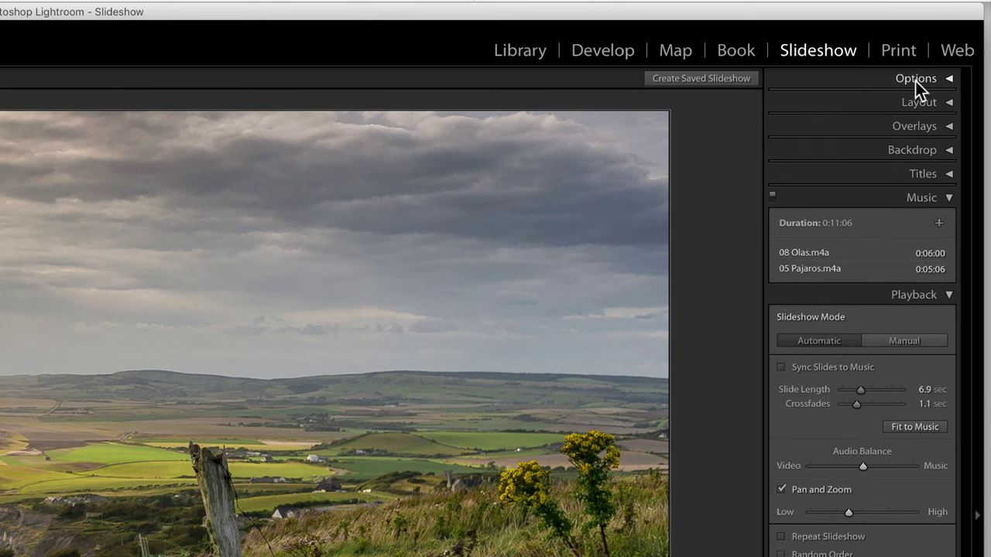
click(913, 127)
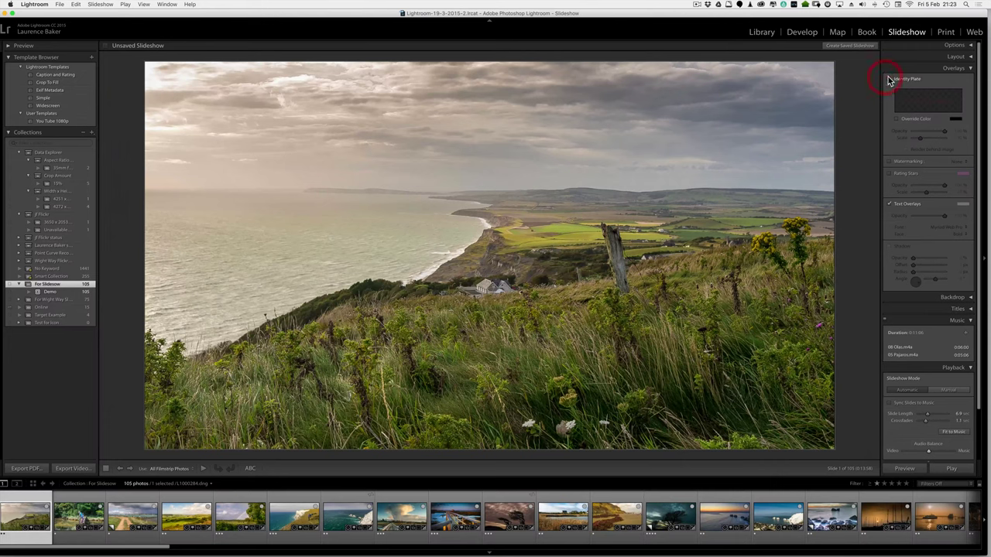
click(820, 124)
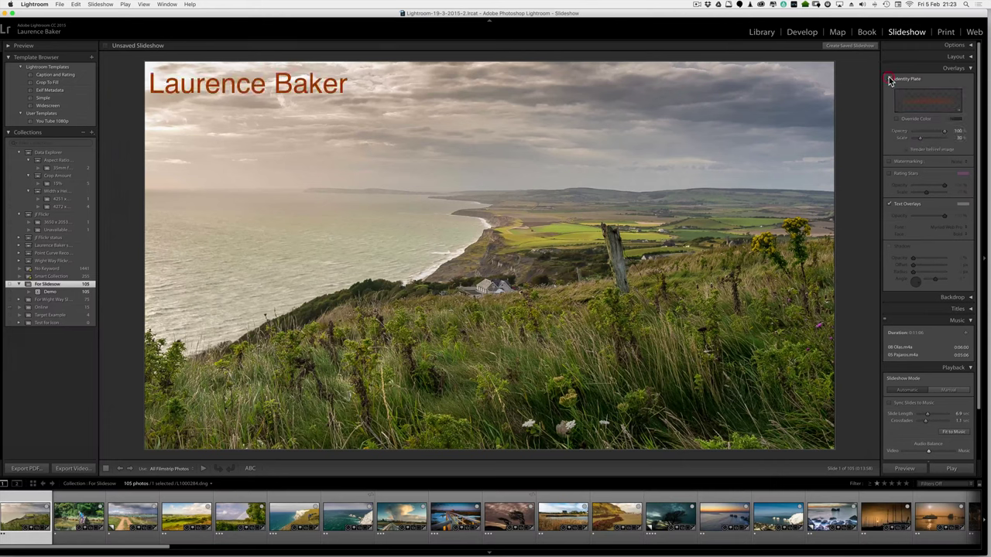
click(889, 81)
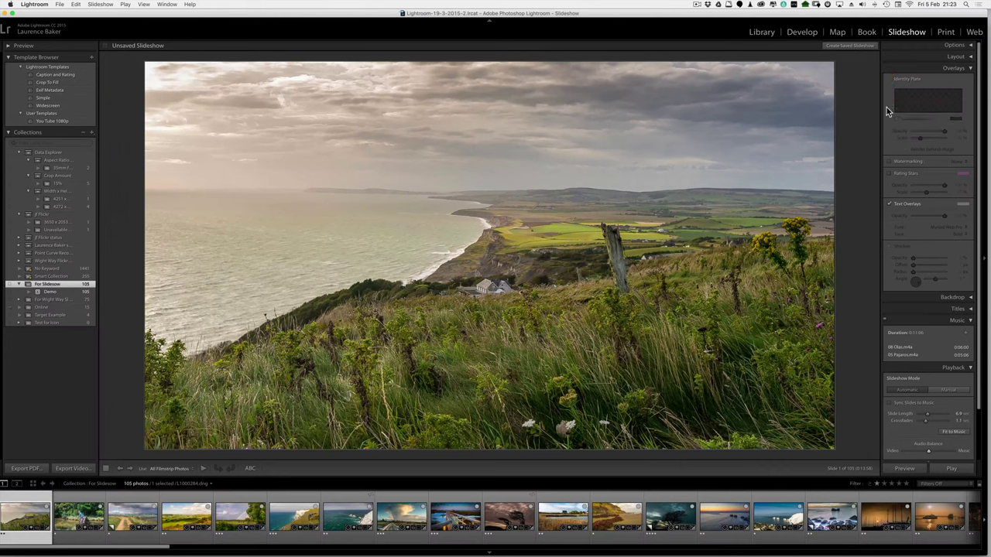
click(889, 173)
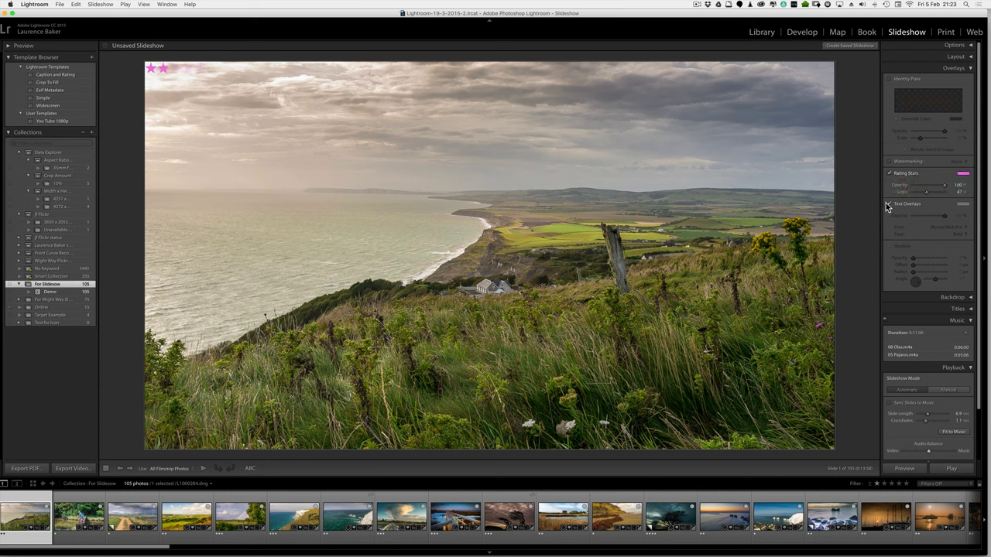
click(888, 175)
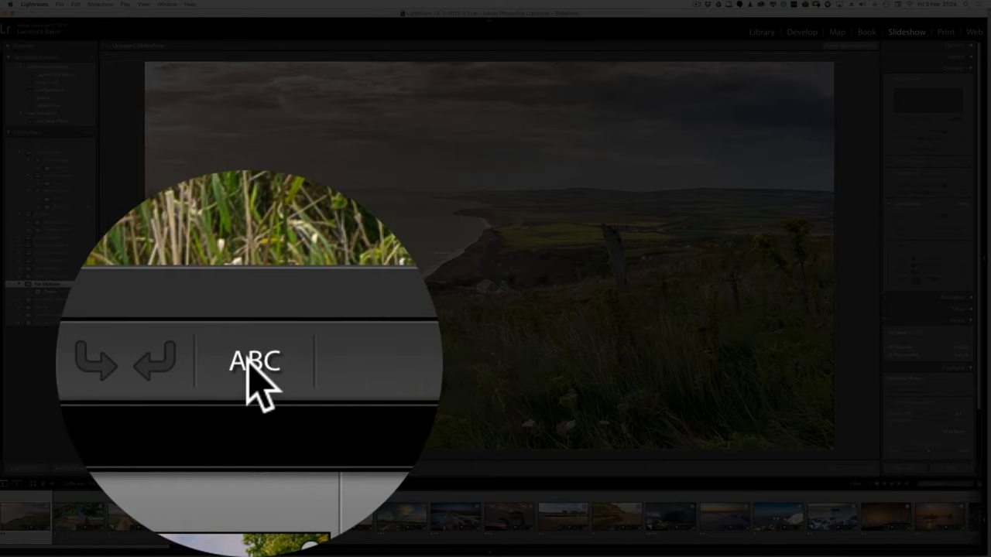
- Add a Title-based text overlay showing 'Gore Cliff' and drag it to the slide centre
click(249, 468)
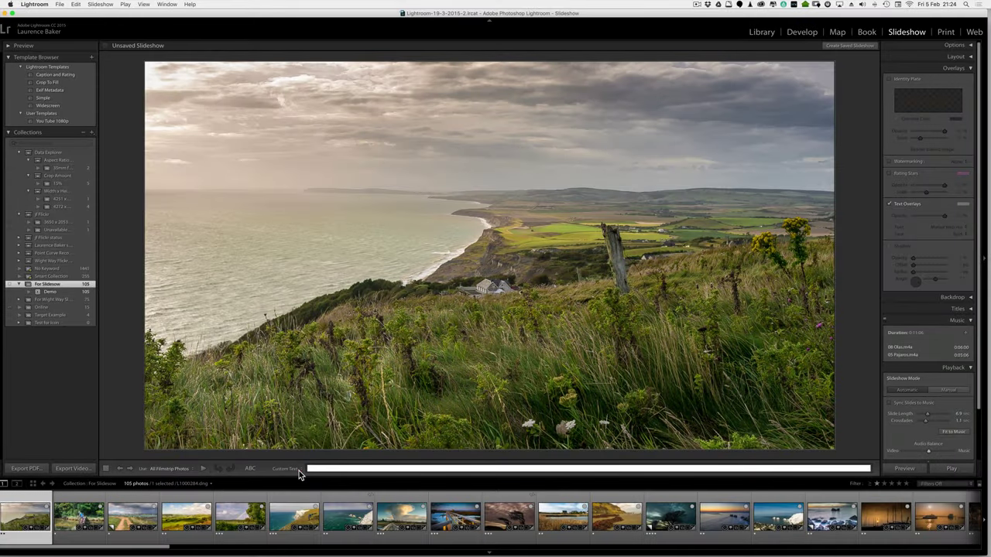
click(298, 471)
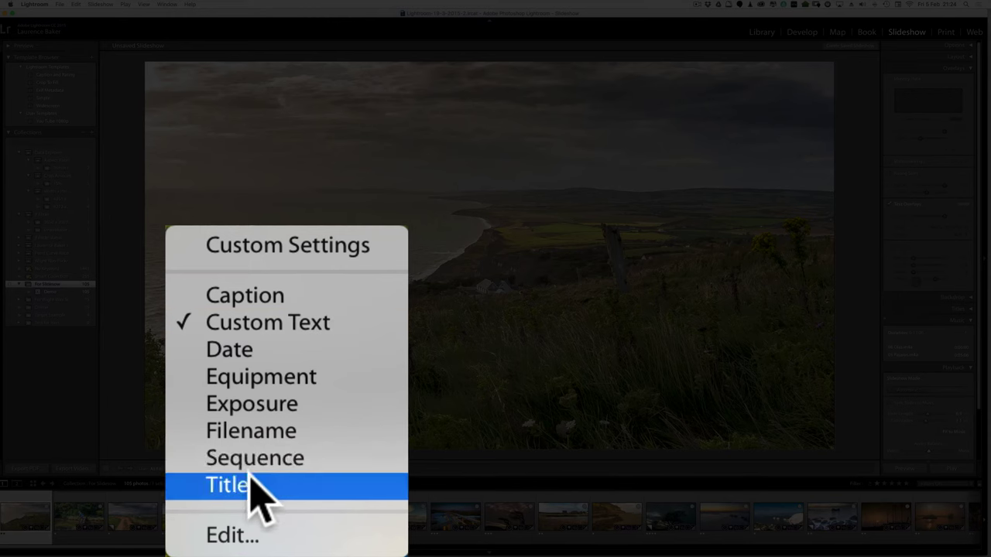
click(276, 486)
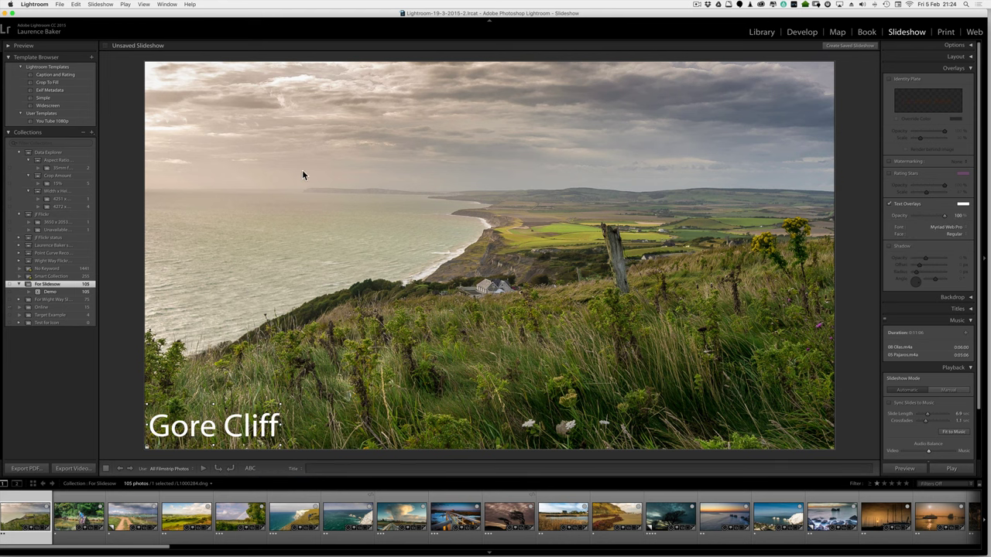
drag(229, 422, 503, 357)
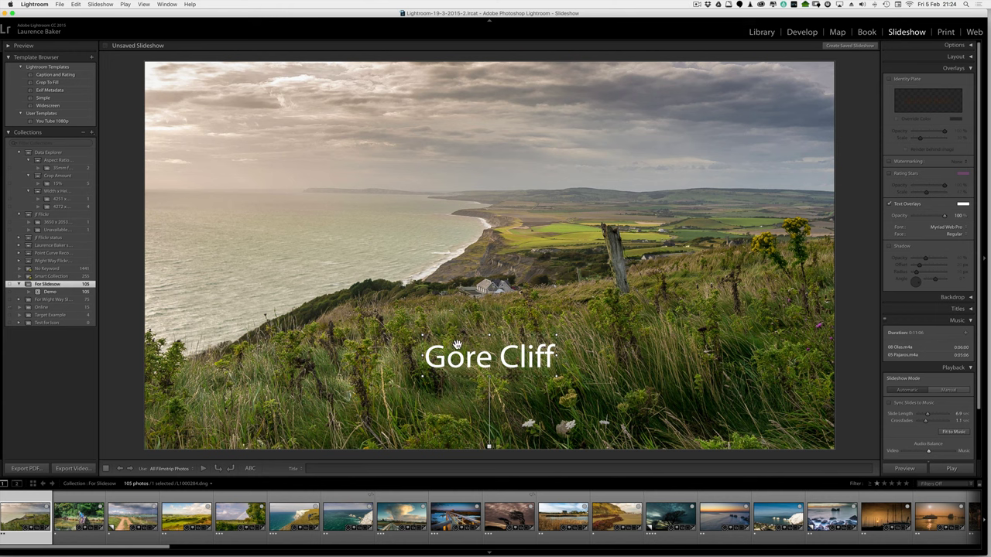
- Move the Gore Cliff overlay to the lower centre, shrink it, and make it Bold with a shadow
drag(458, 352, 473, 387)
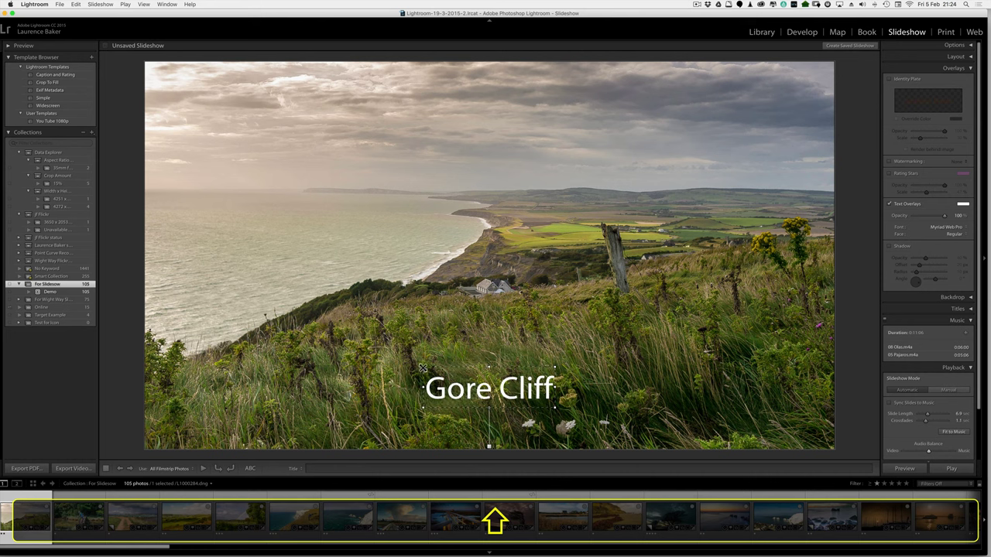
drag(424, 369, 489, 379)
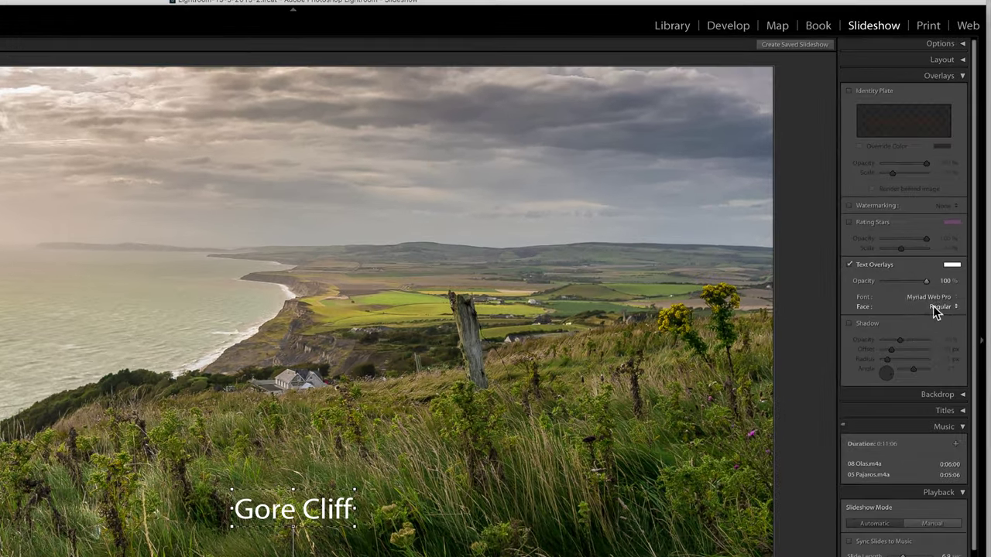
click(947, 234)
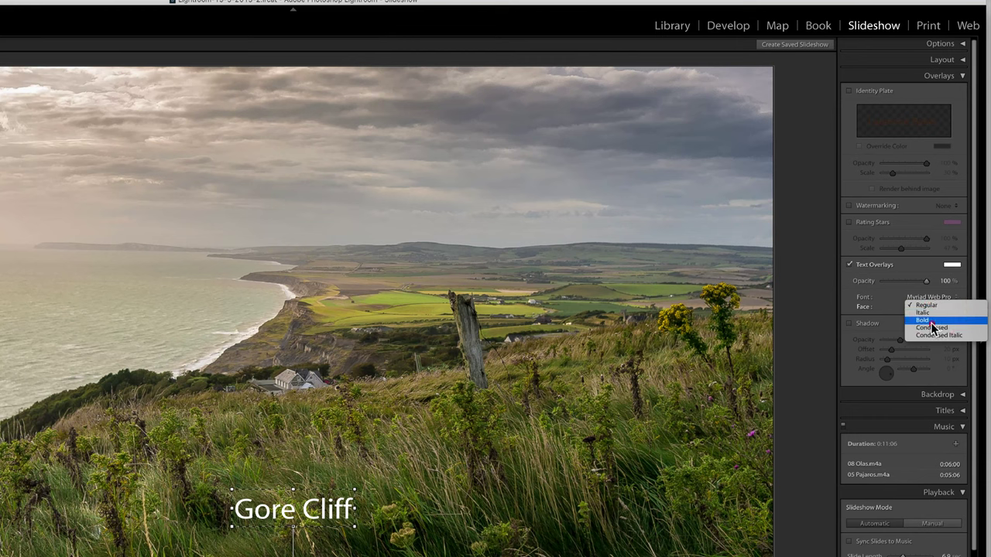
click(932, 320)
click(849, 324)
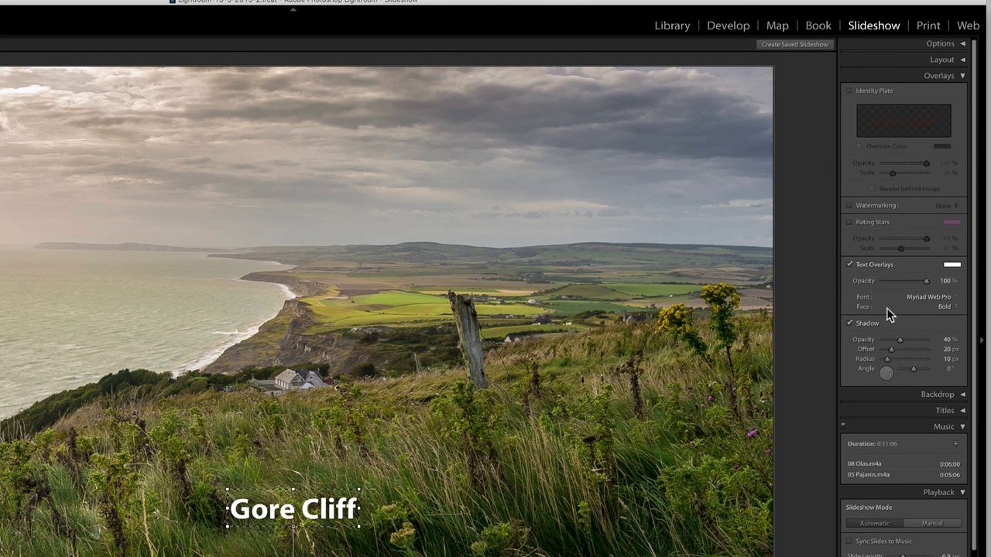
- Collapse Overlays, tick Intro Screen in Titles to preview the identity plate, then collapse Titles
click(961, 75)
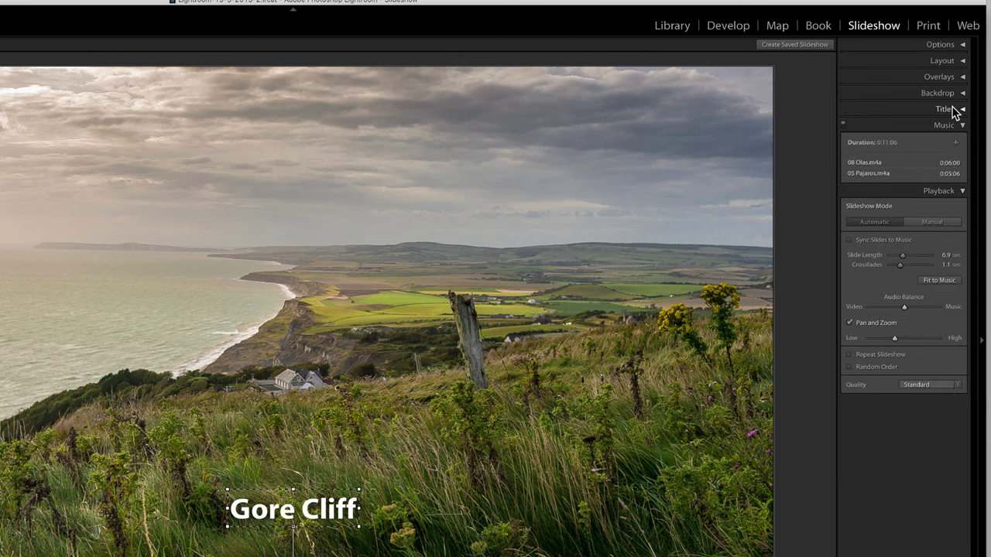
click(962, 110)
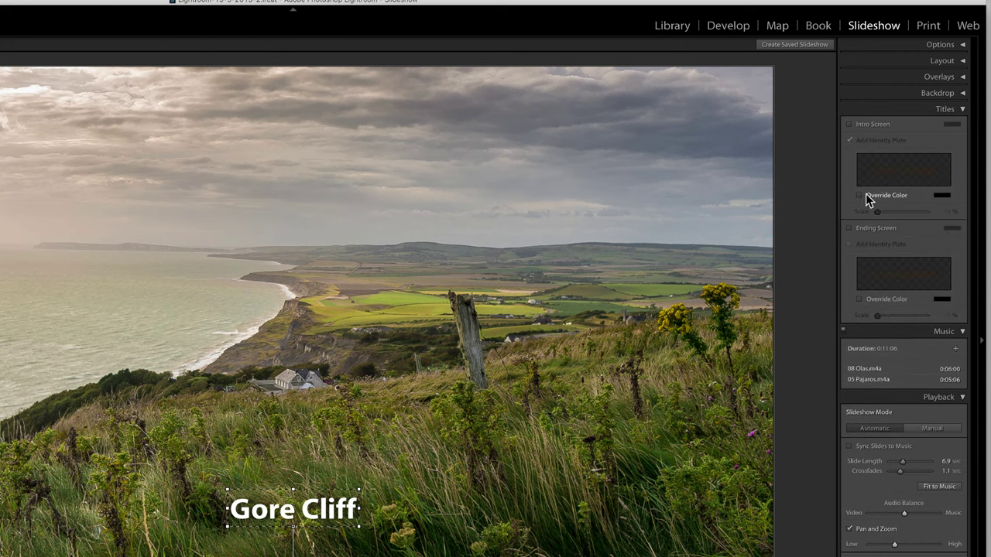
click(850, 124)
click(961, 109)
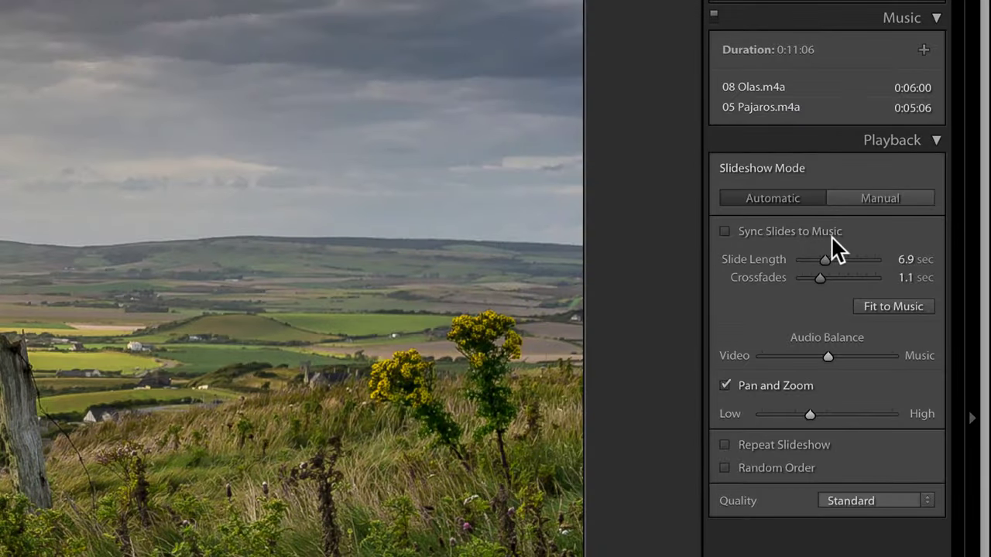
click(836, 55)
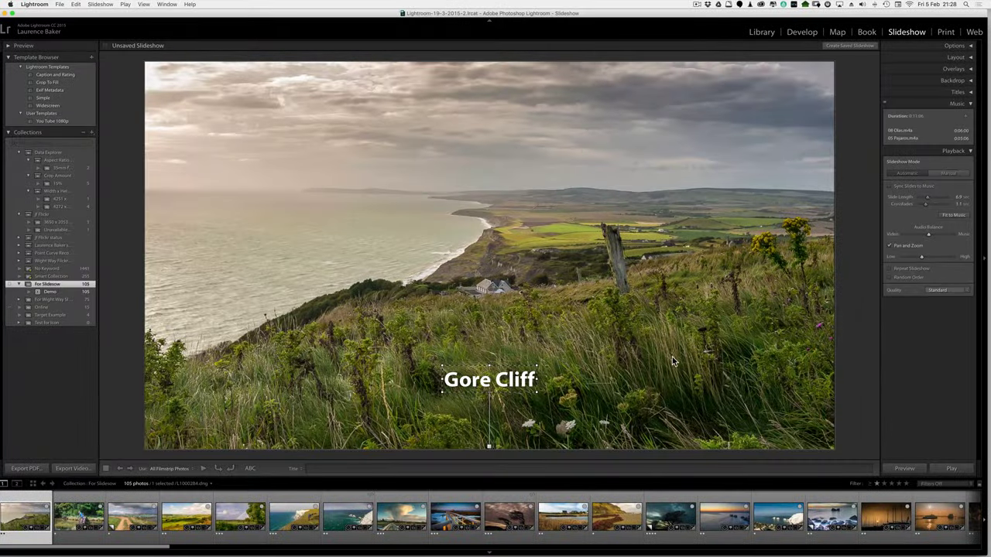
click(672, 357)
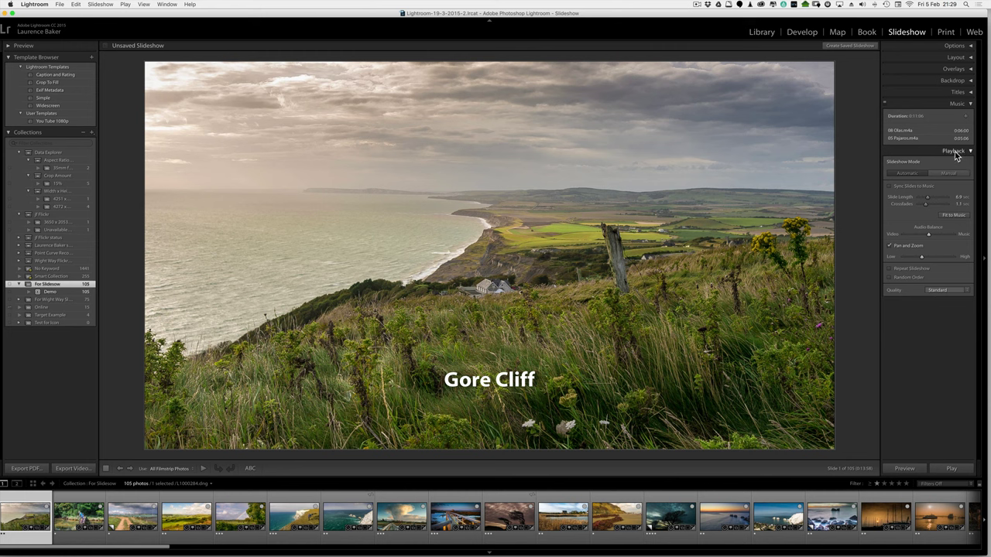
- Collapse the Music panel and toggle Slideshow Mode to Manual and back to Automatic
click(970, 105)
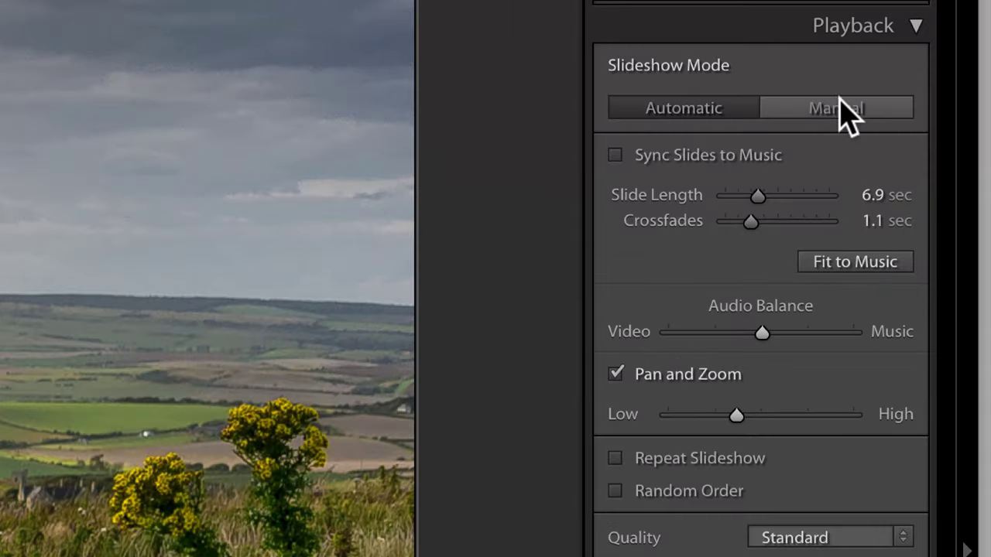
click(948, 137)
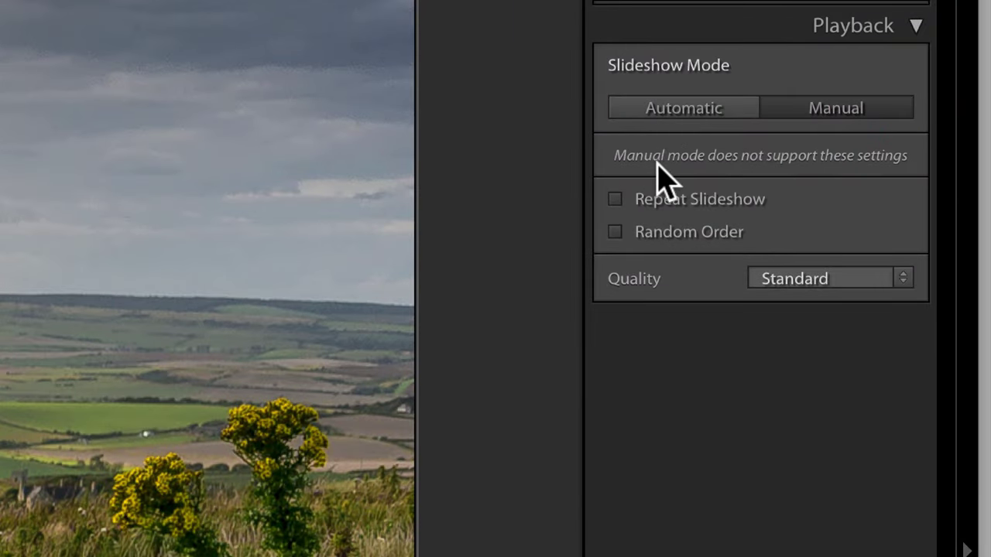
click(685, 111)
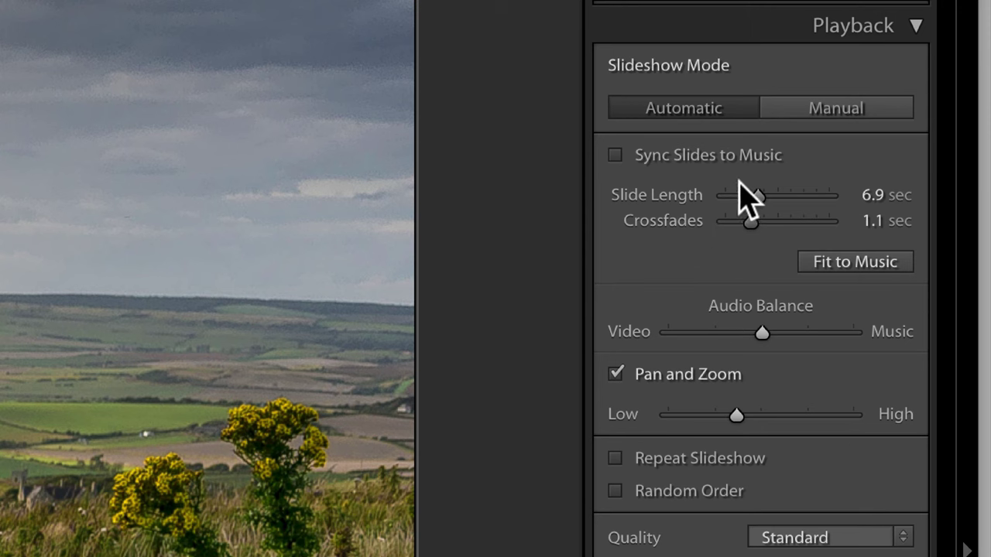
- Try slide lengths of 8.2, 8.1 and 7.5 sec, then return it to 6.9 sec
drag(756, 195, 765, 195)
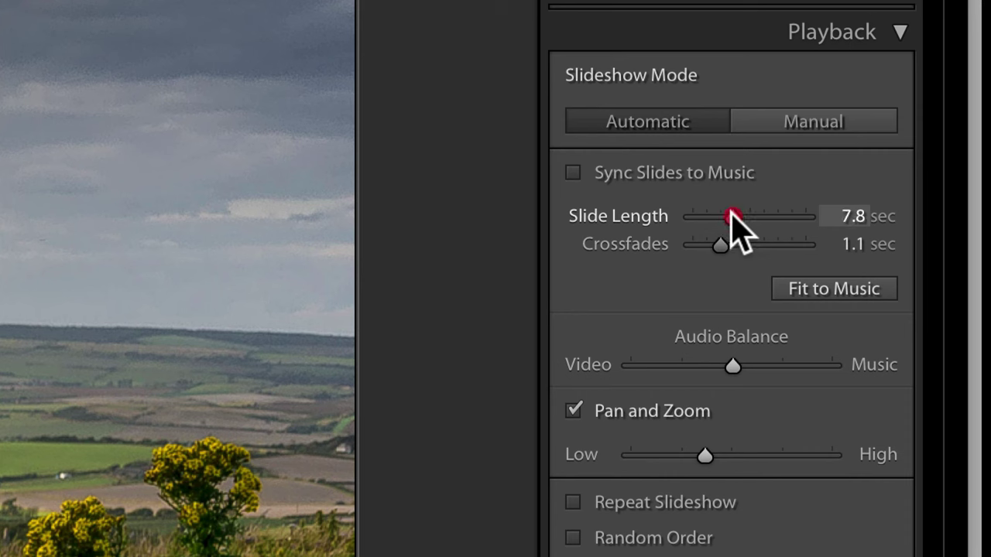
drag(733, 218, 732, 217)
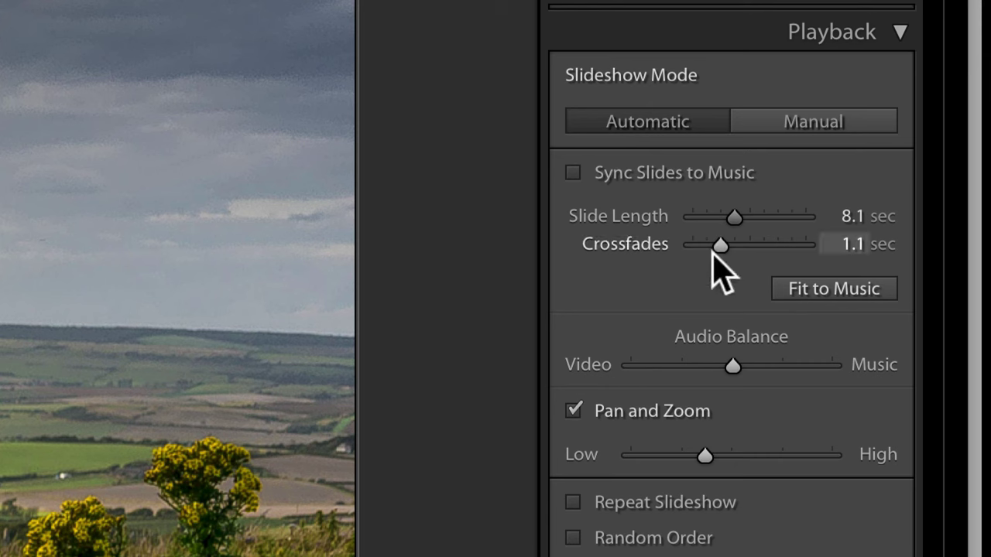
drag(733, 217, 725, 216)
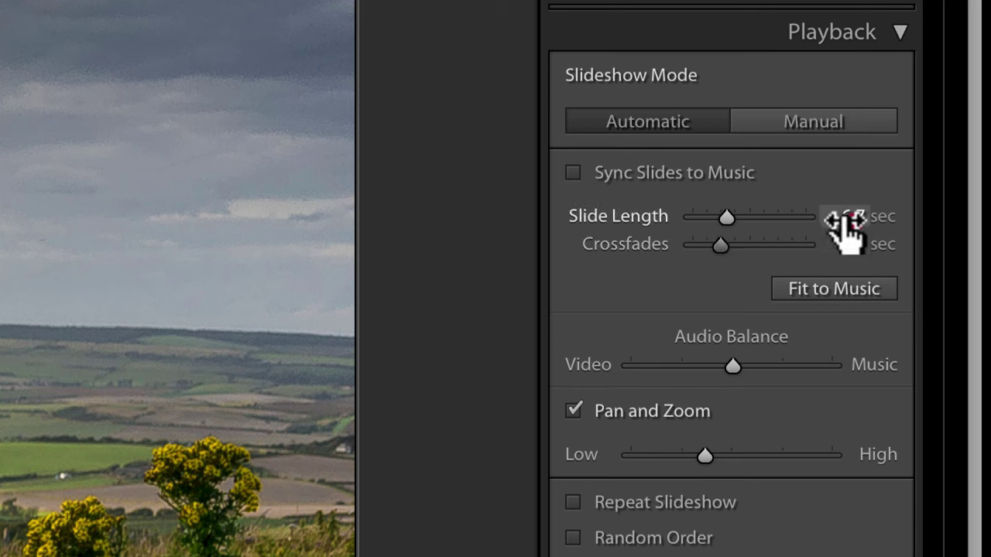
drag(846, 224, 858, 224)
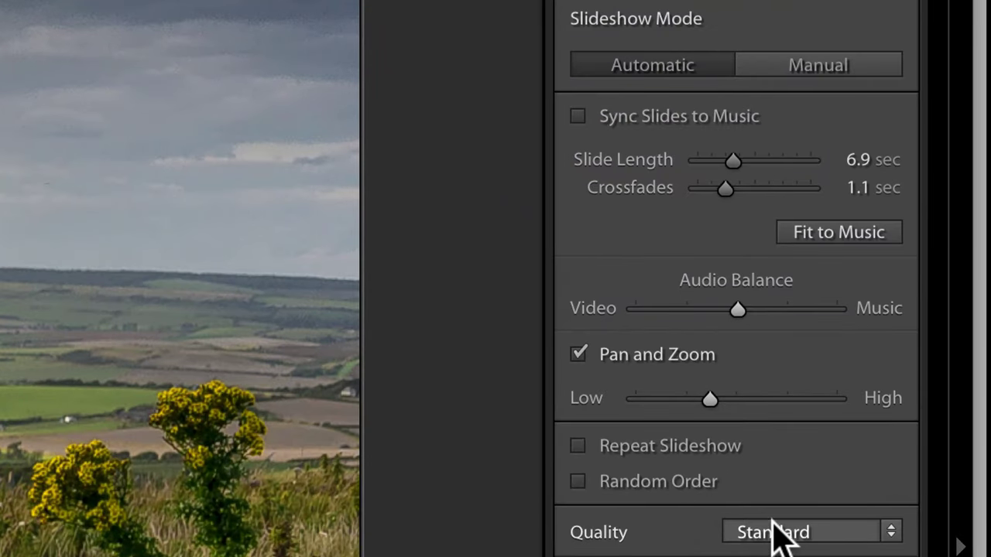
- Pick High from the Playback panel's Quality dropdown
click(773, 527)
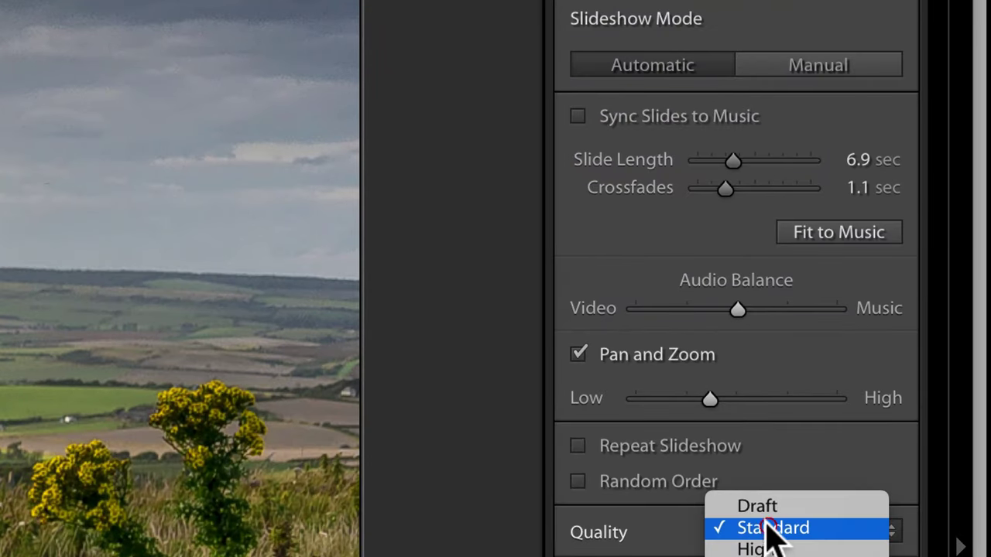
click(758, 548)
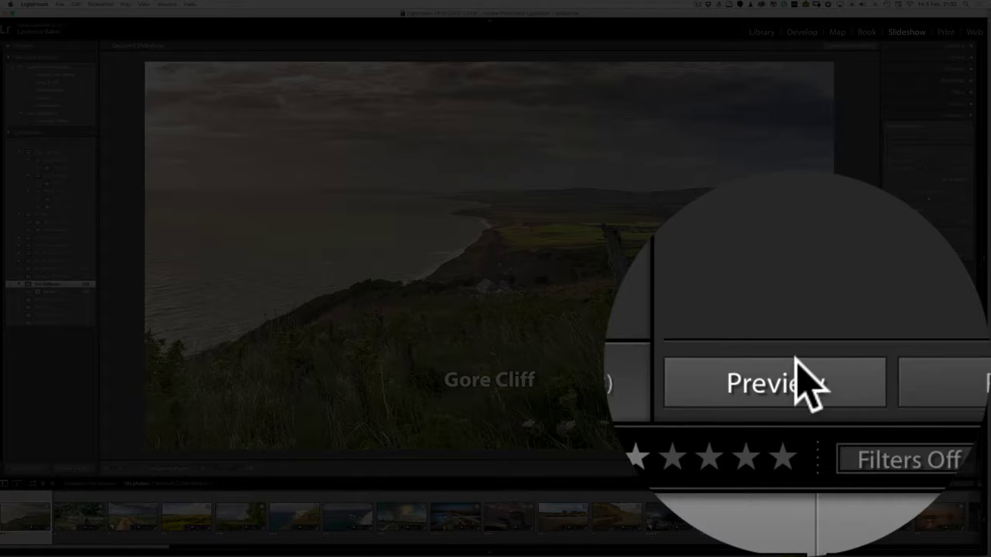
- Preview the slideshow in the content area until it reaches the Laundry Lane slide
click(904, 469)
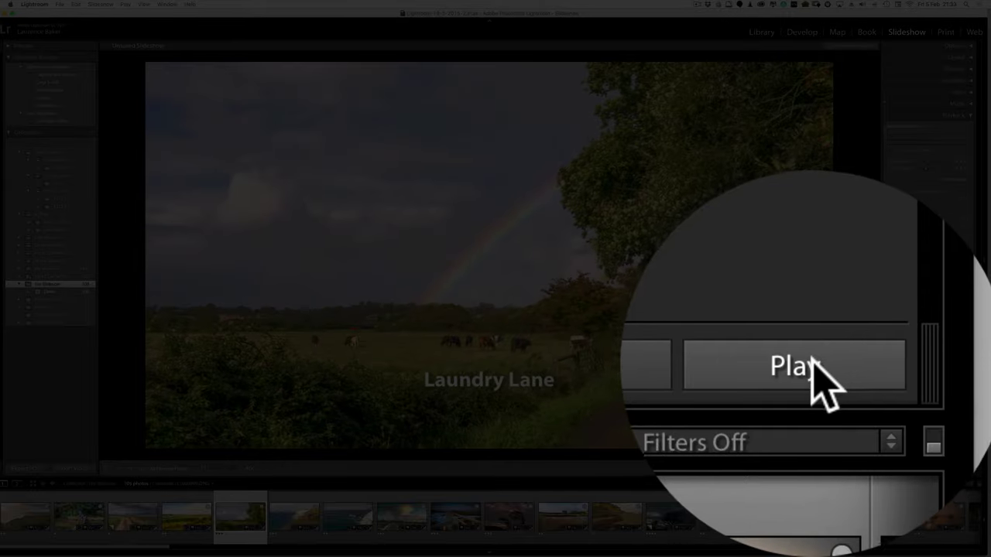
- Play the slideshow full screen
click(934, 464)
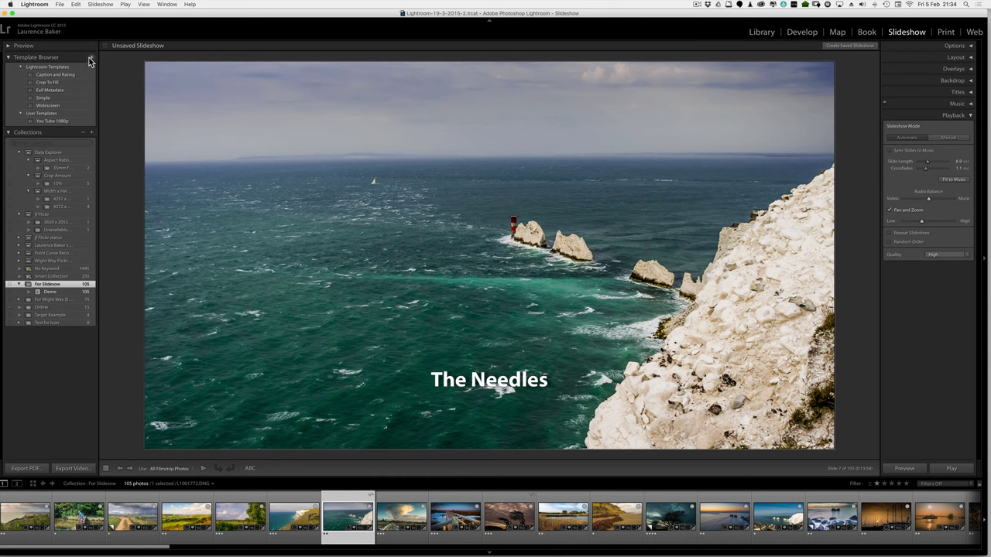
click(92, 58)
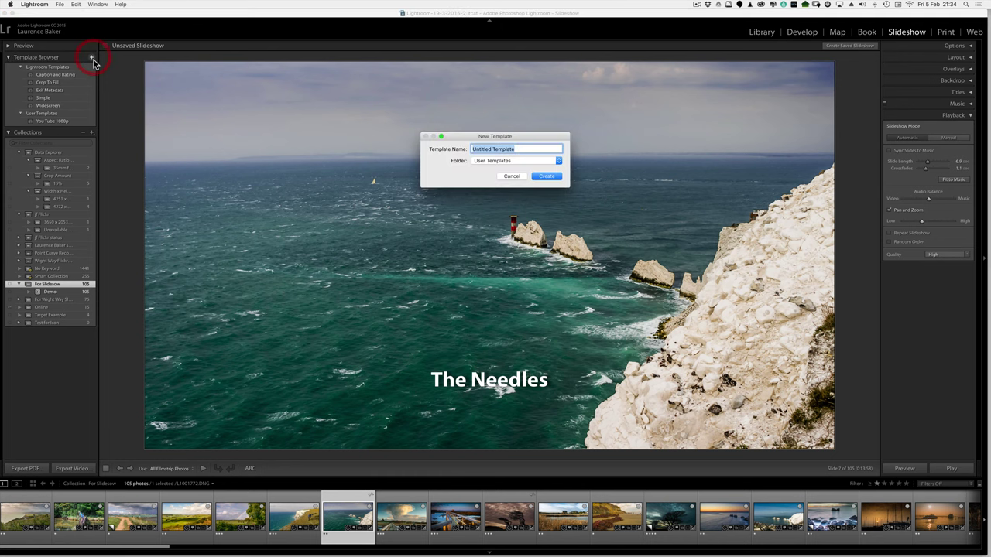
click(511, 177)
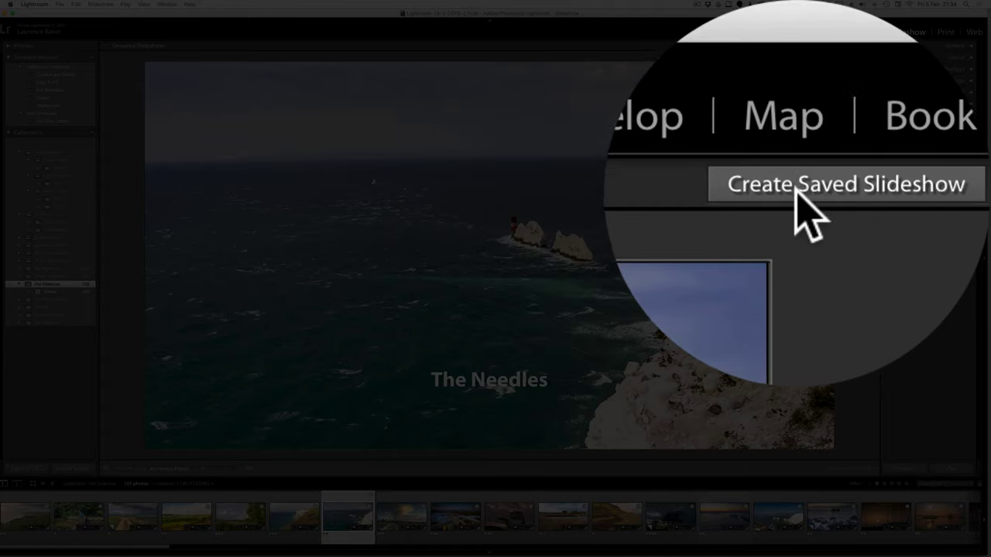
- Save the slideshow as 'For Test' inside the For Slideshow collection
click(843, 45)
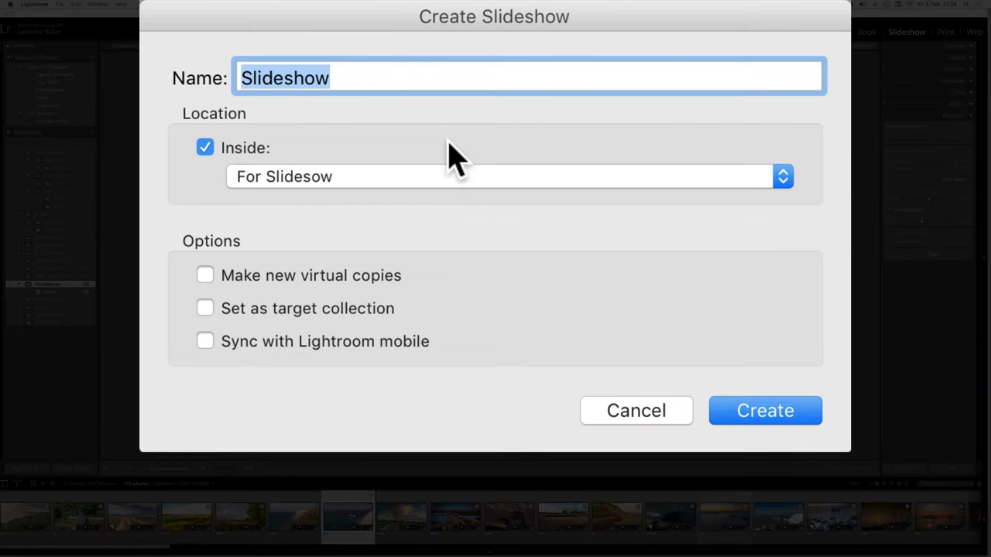
text(For Test)
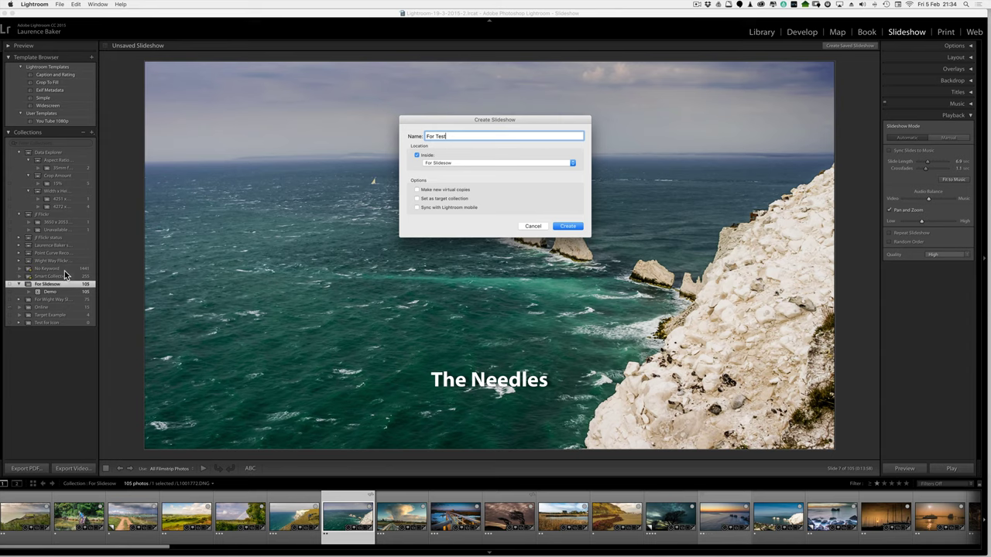
key(Return)
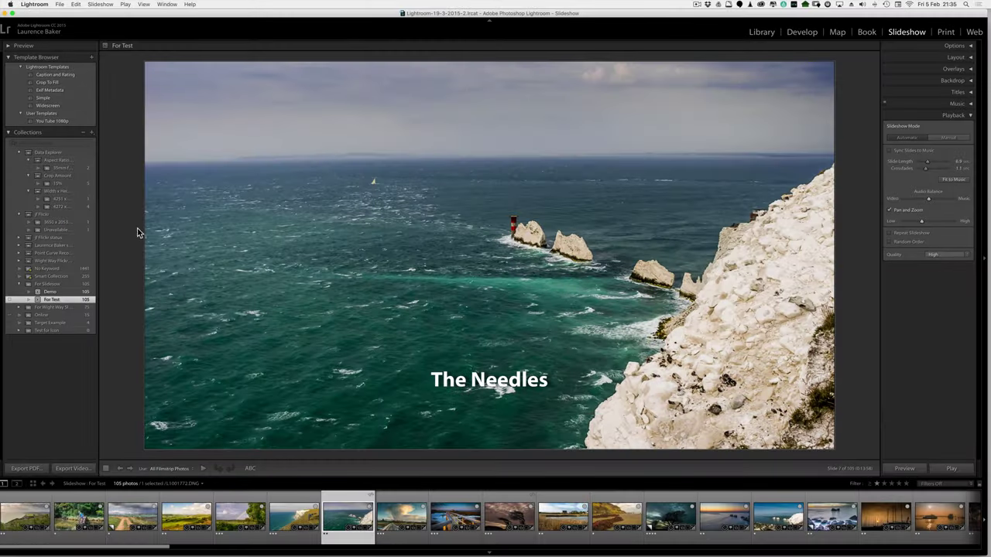
- Switch to the Library grid with G and reopen the For Test slideshow
key(g)
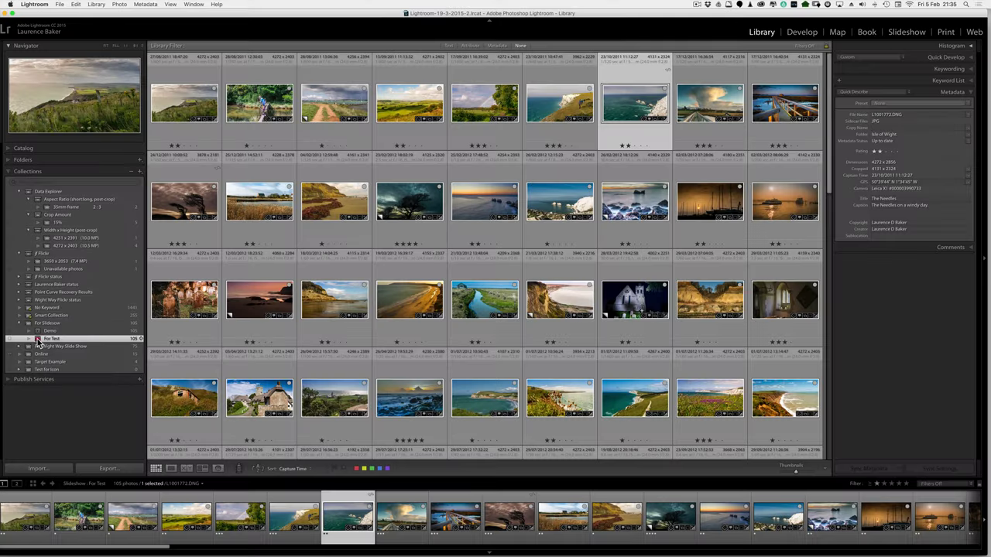
double_click(35, 341)
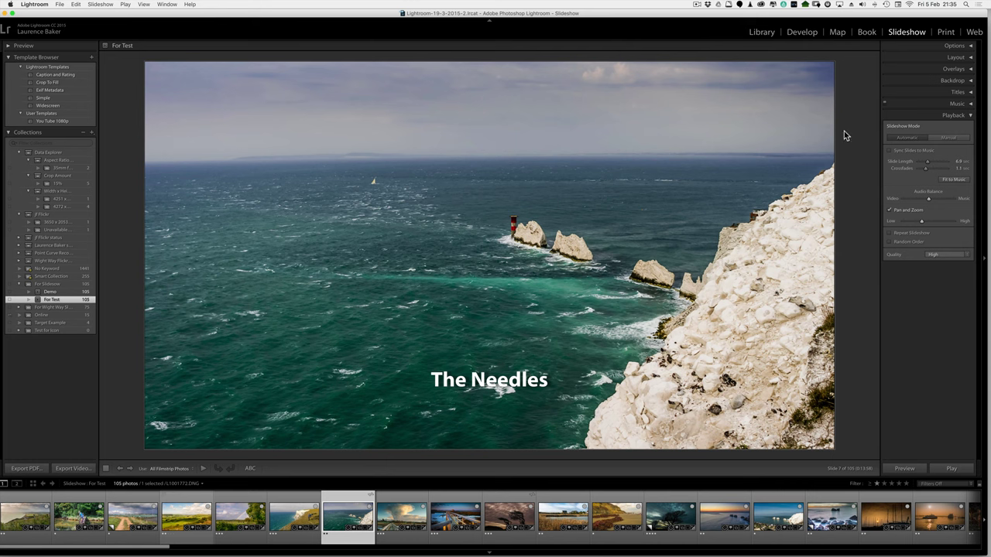
click(919, 106)
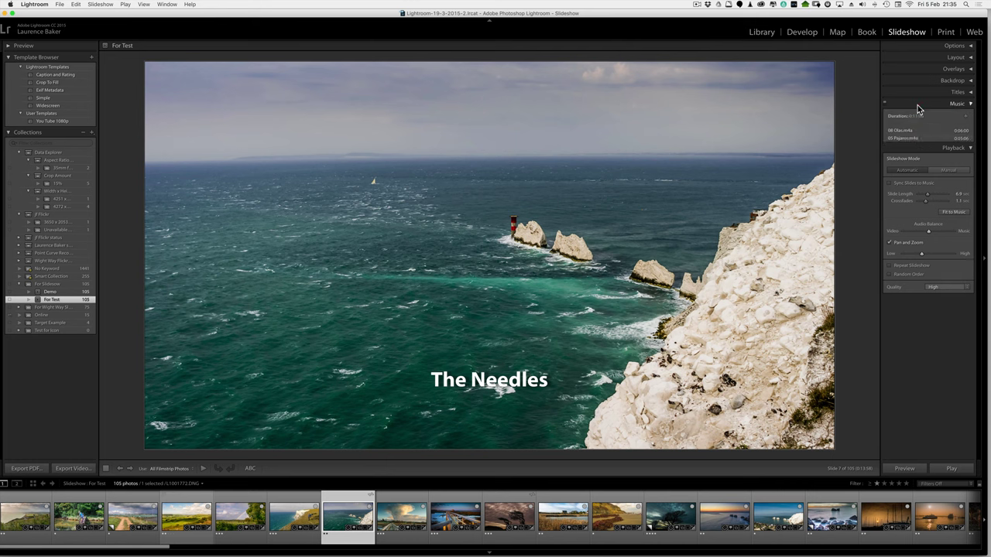
click(966, 116)
click(797, 396)
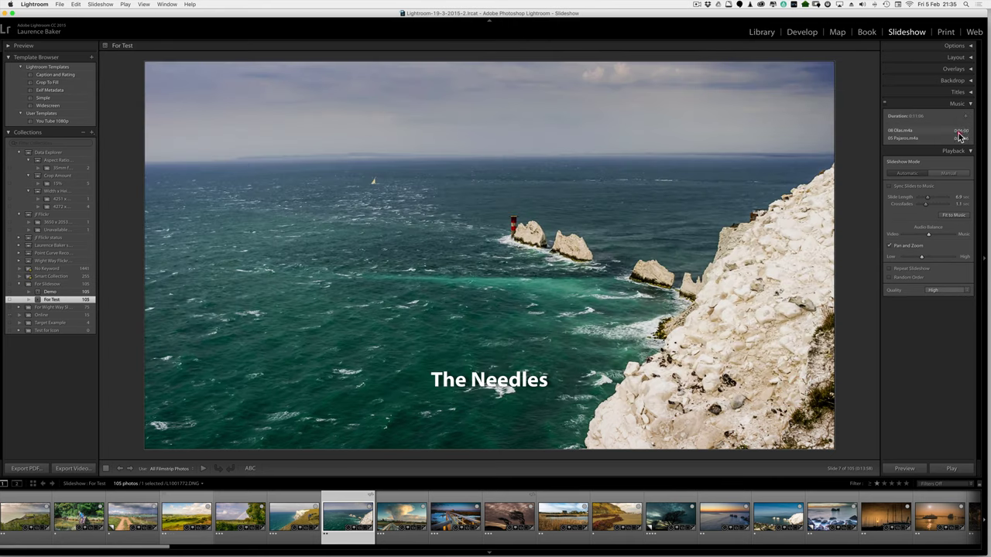
click(959, 136)
click(952, 130)
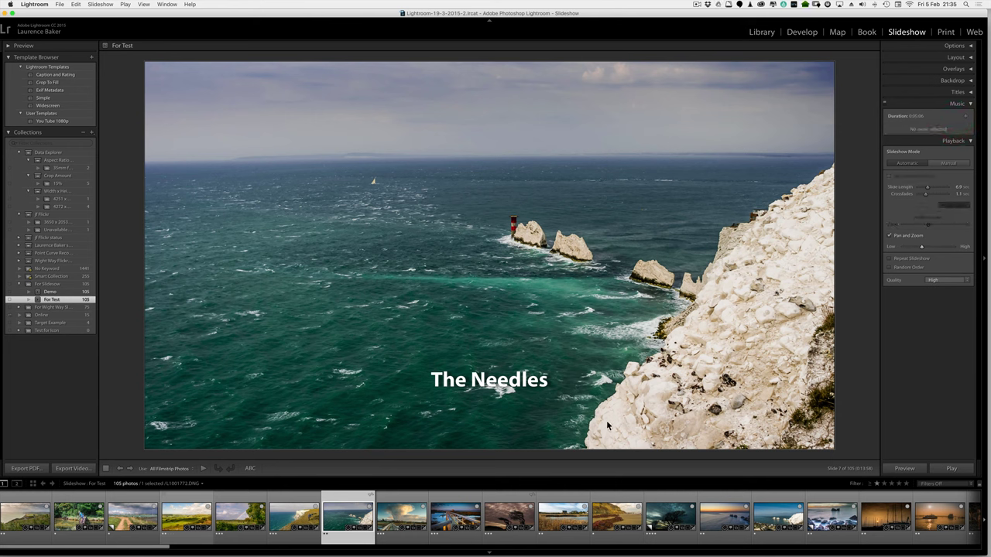
click(502, 387)
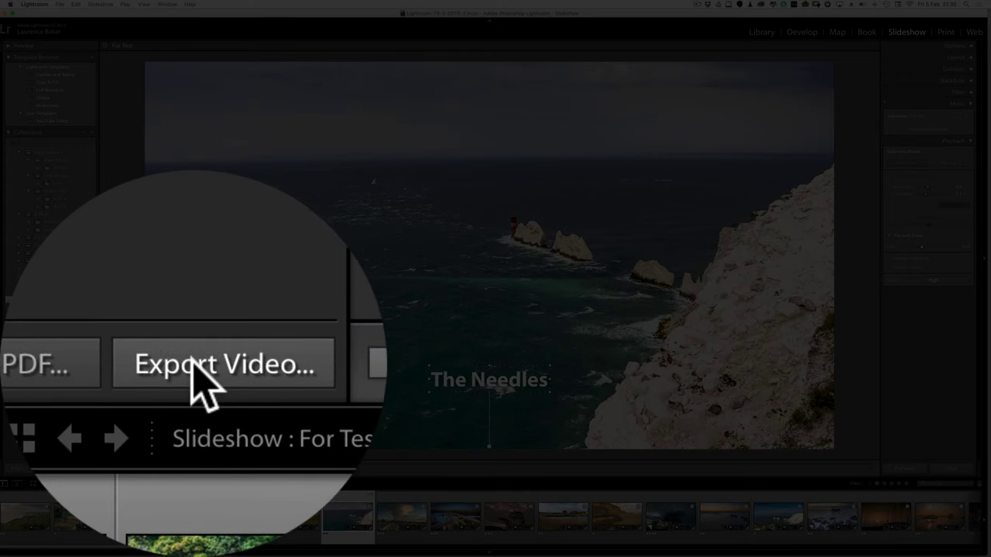
click(68, 468)
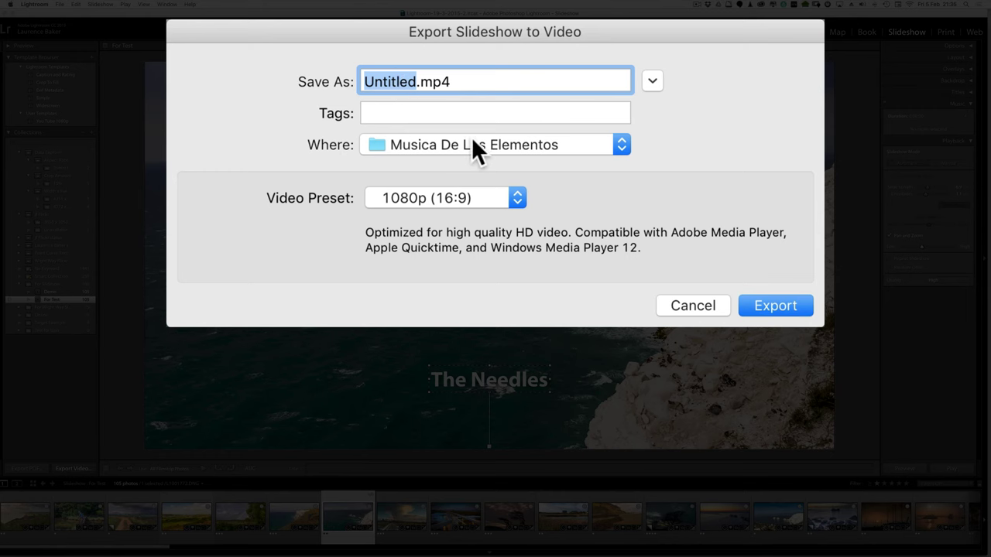
click(516, 198)
click(534, 201)
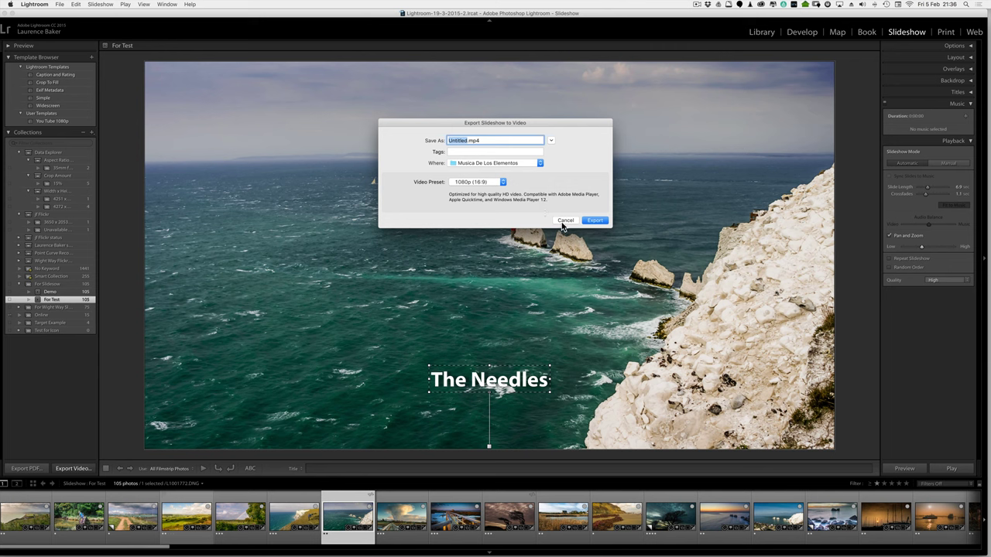
click(564, 221)
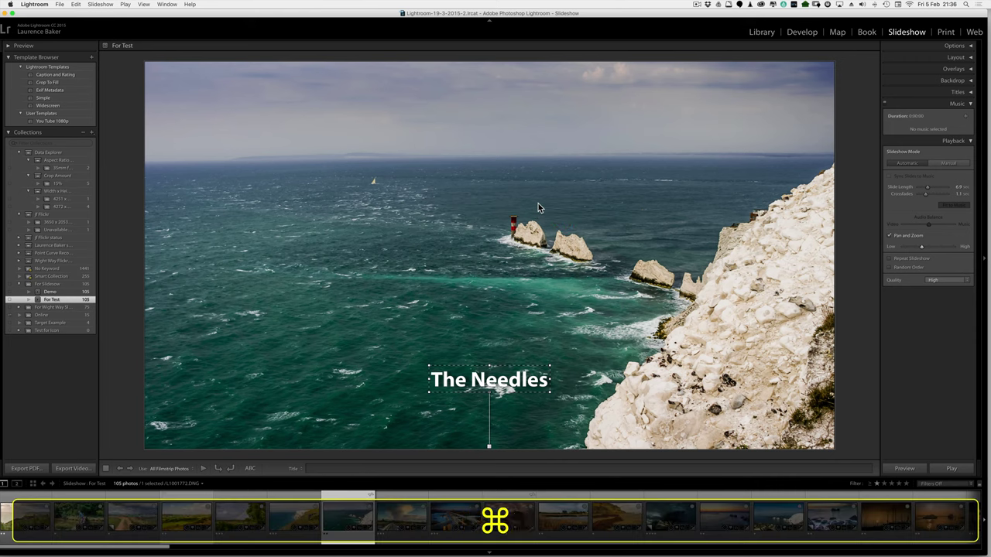
- Switch from Lightroom to Chrome and open the YouTube upload page
key(super+Tab)
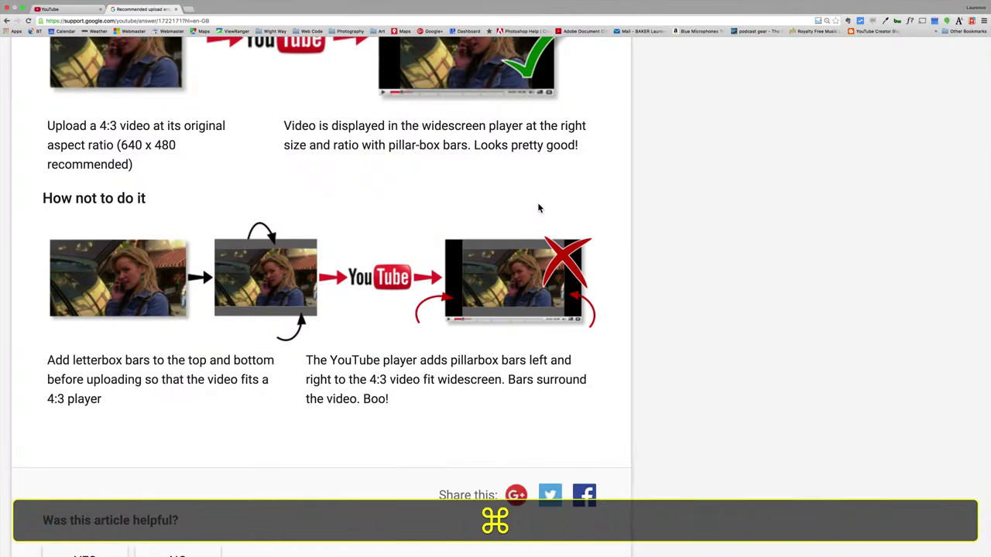
key(super+1)
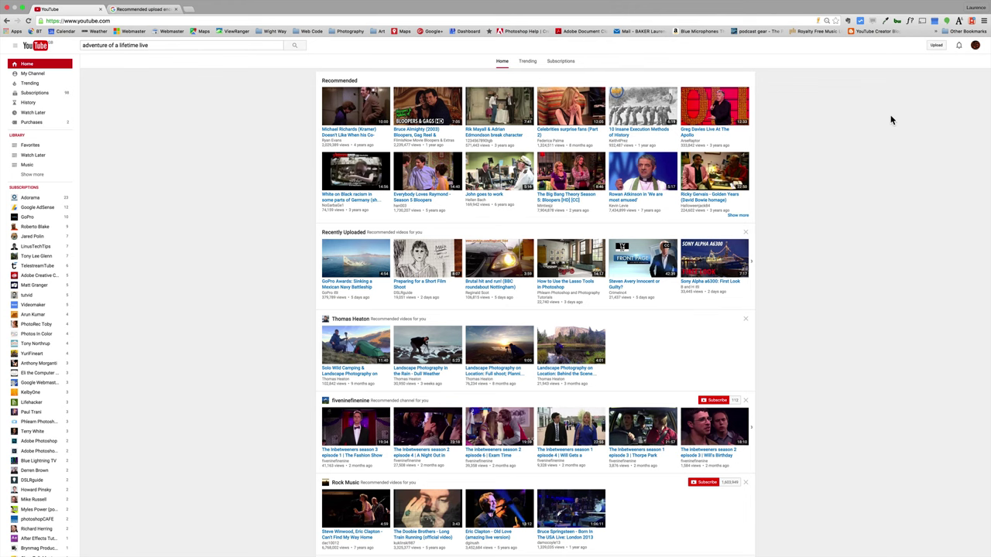
click(935, 45)
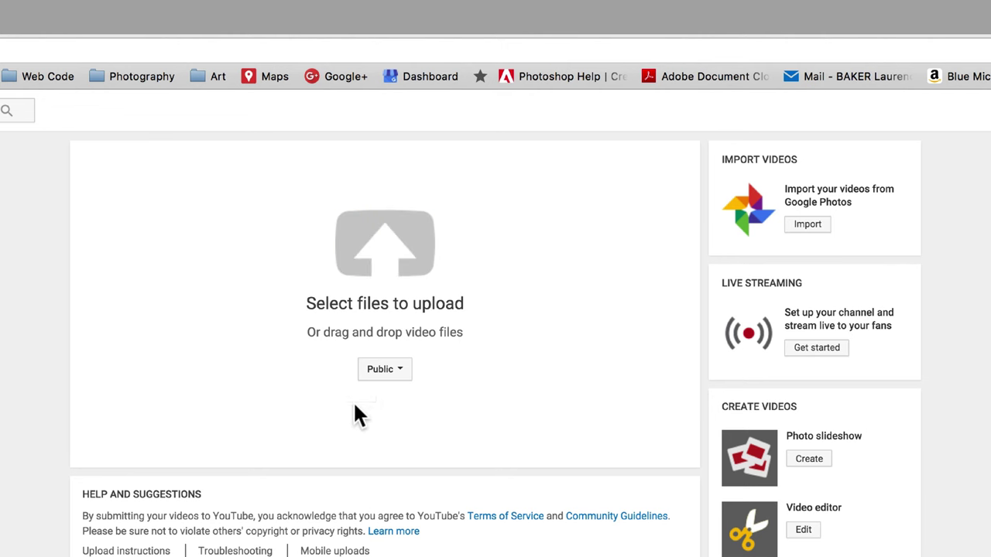
- Set the upload privacy to Unlisted, open and cancel the file picker, then return to YouTube
click(395, 370)
click(394, 416)
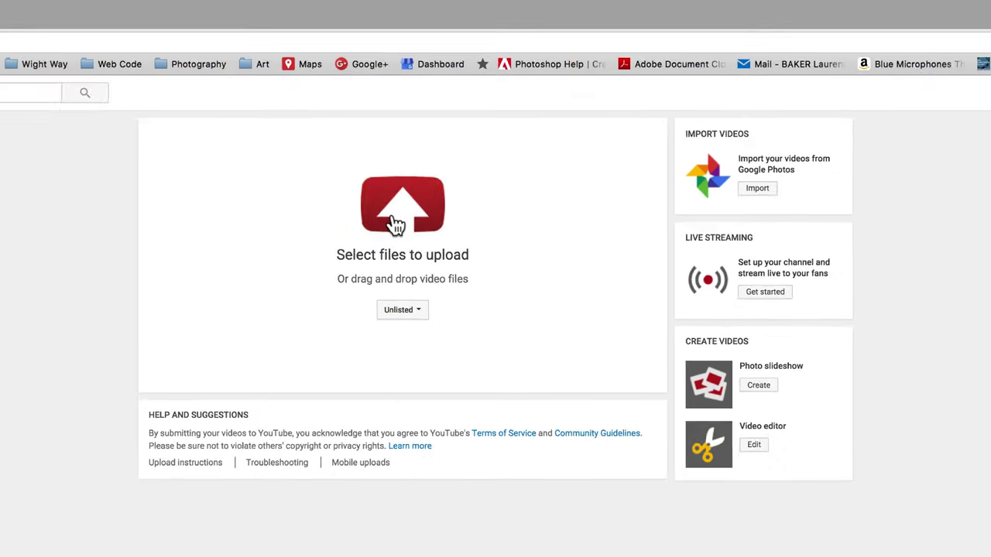
click(381, 246)
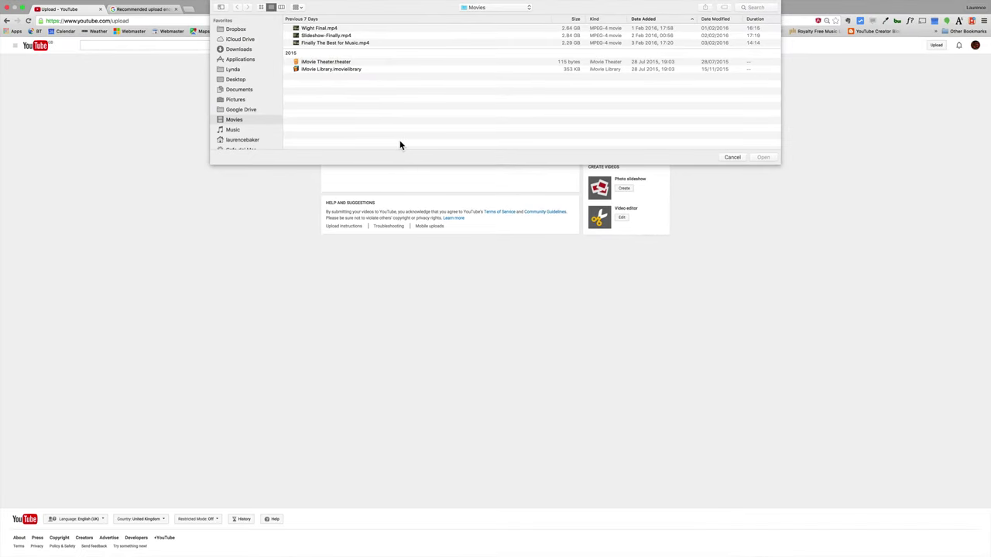
click(733, 158)
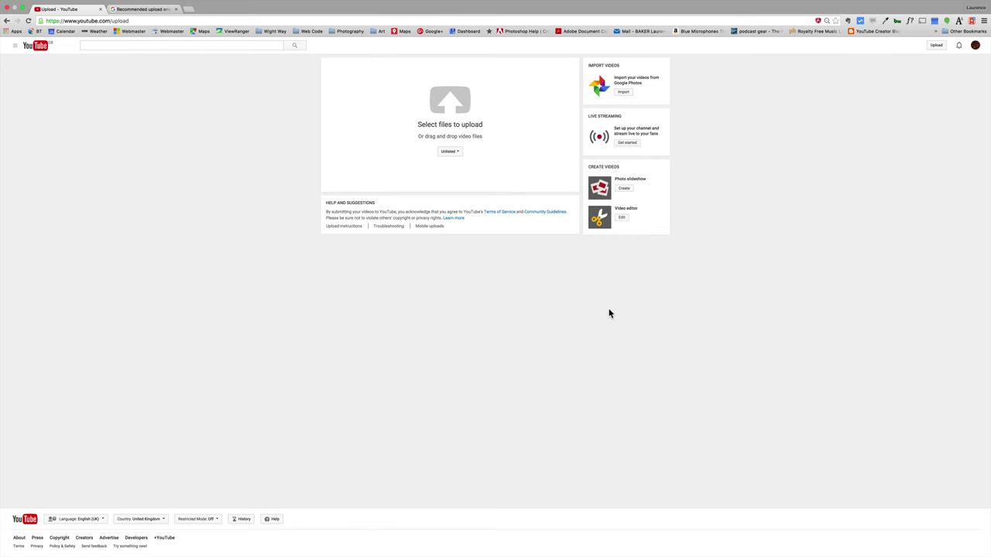
key(super+Tab)
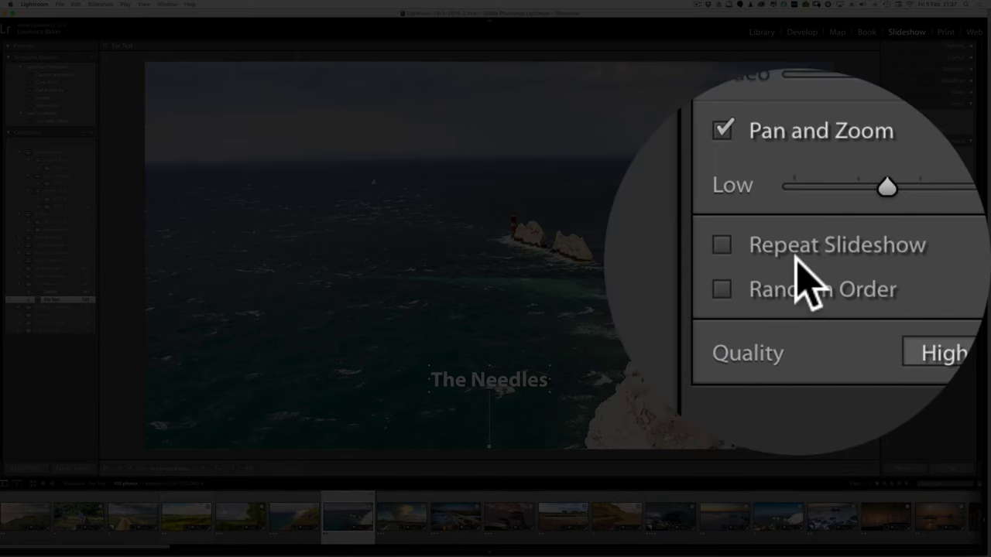
key(super+Tab)
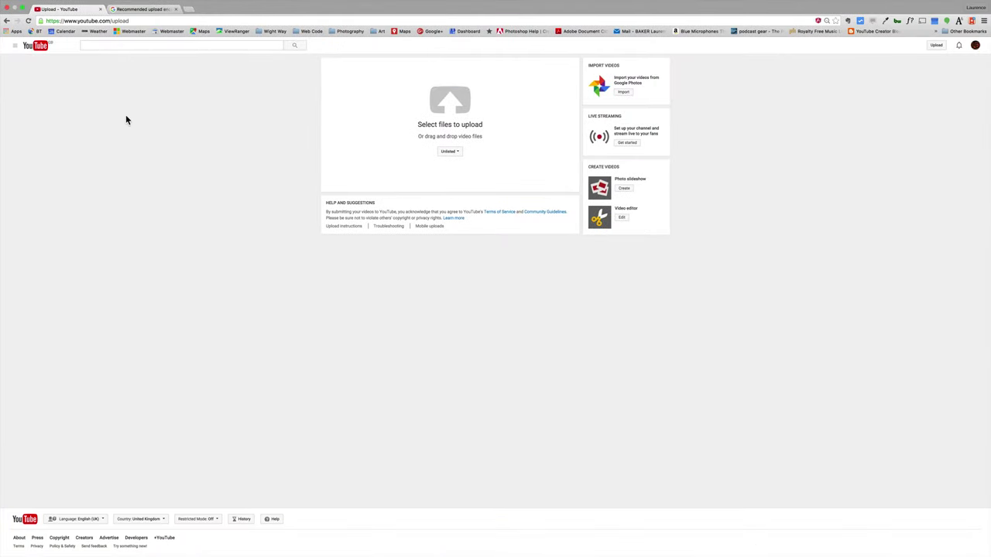
- Go via My Channel and Video Manager to Info and Settings for 'Finally The Best for Music'
click(14, 45)
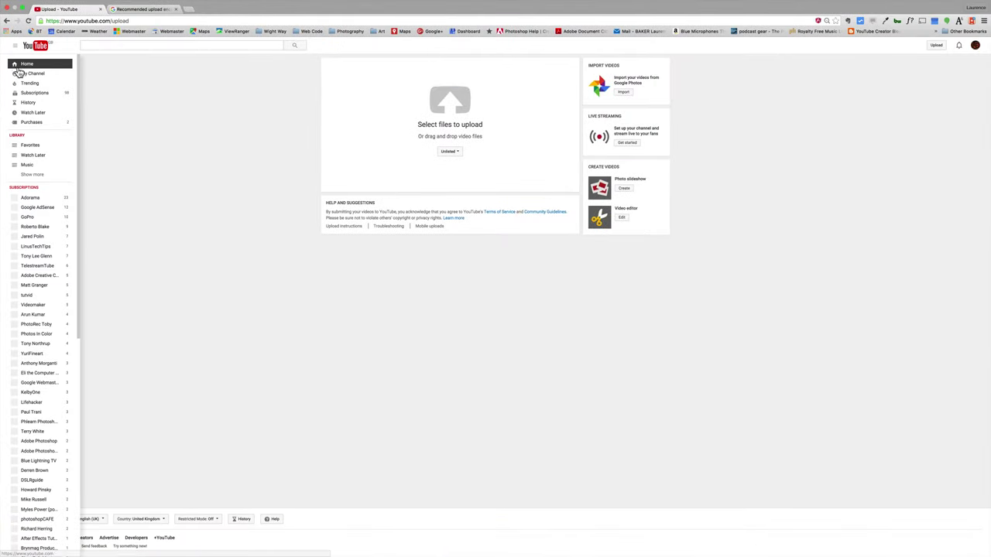
click(31, 74)
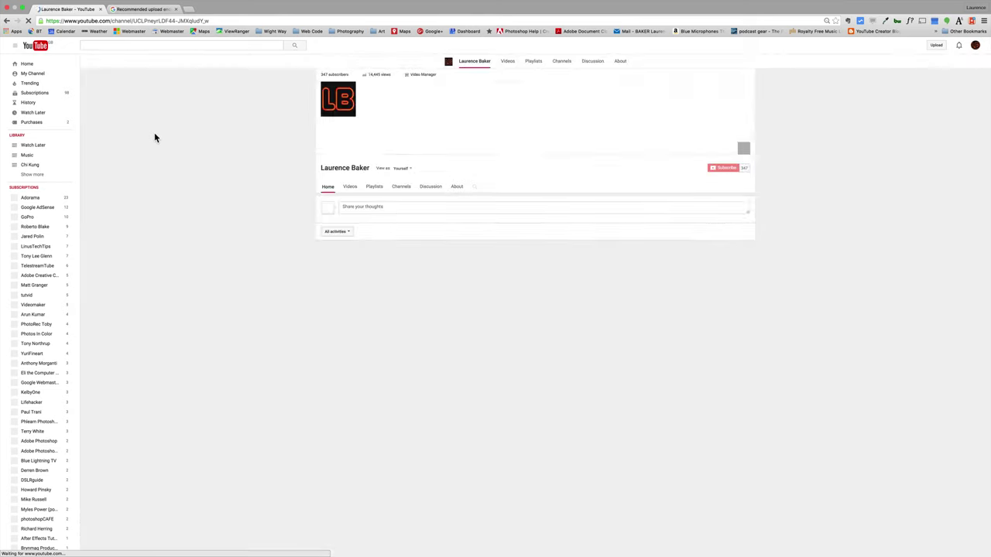
scroll(177, 148, down, 1)
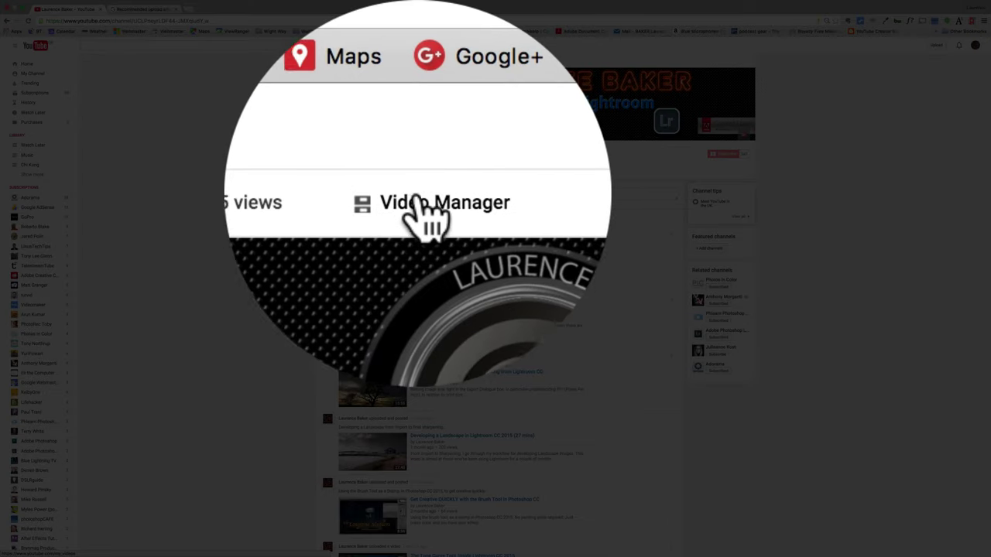
click(418, 200)
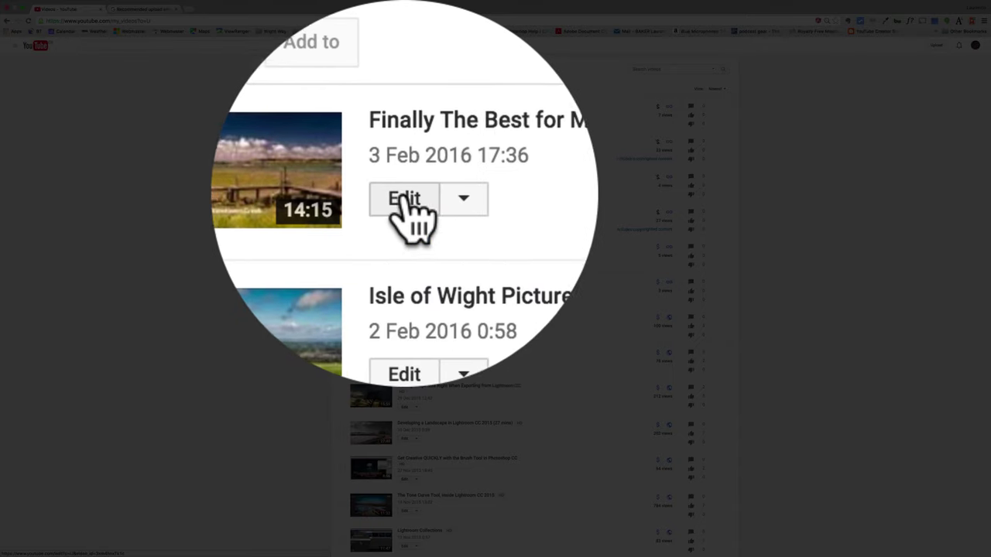
click(467, 199)
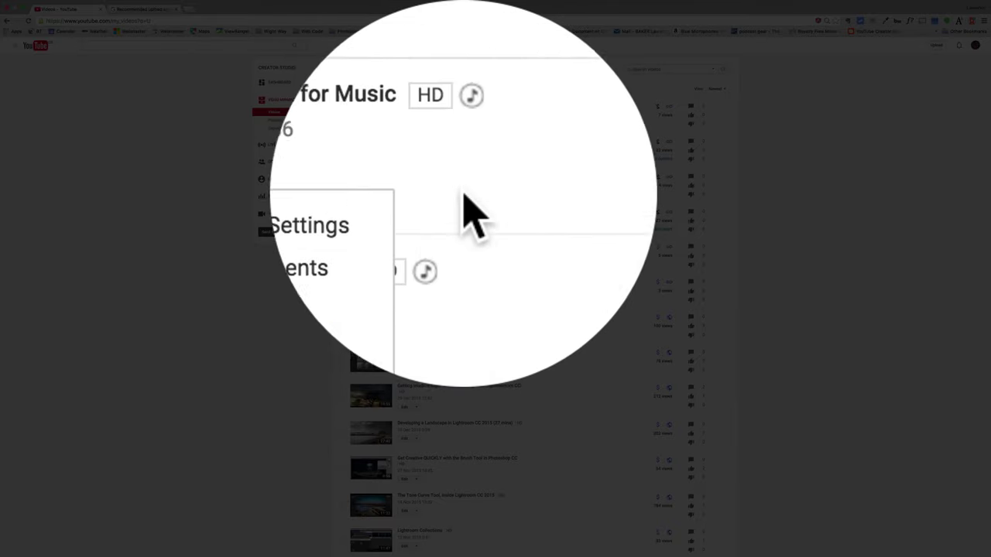
click(415, 120)
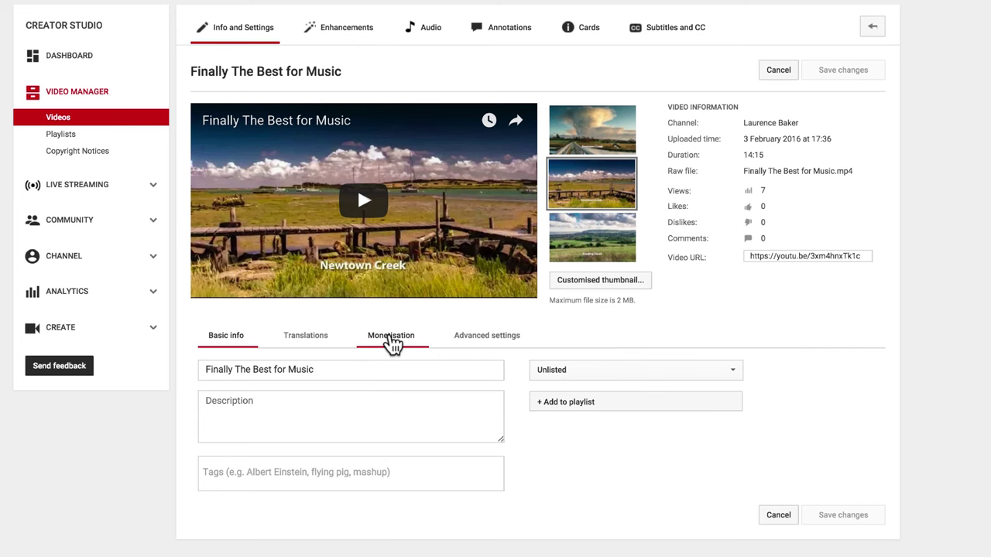
- Review the Monetisation settings, then switch to the Audio editor and pause the preview
click(392, 338)
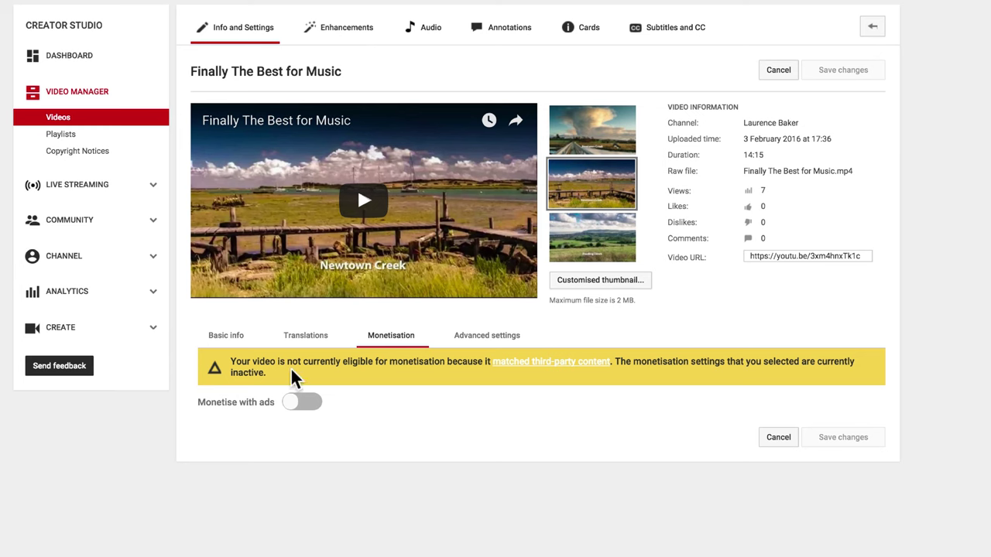
click(423, 29)
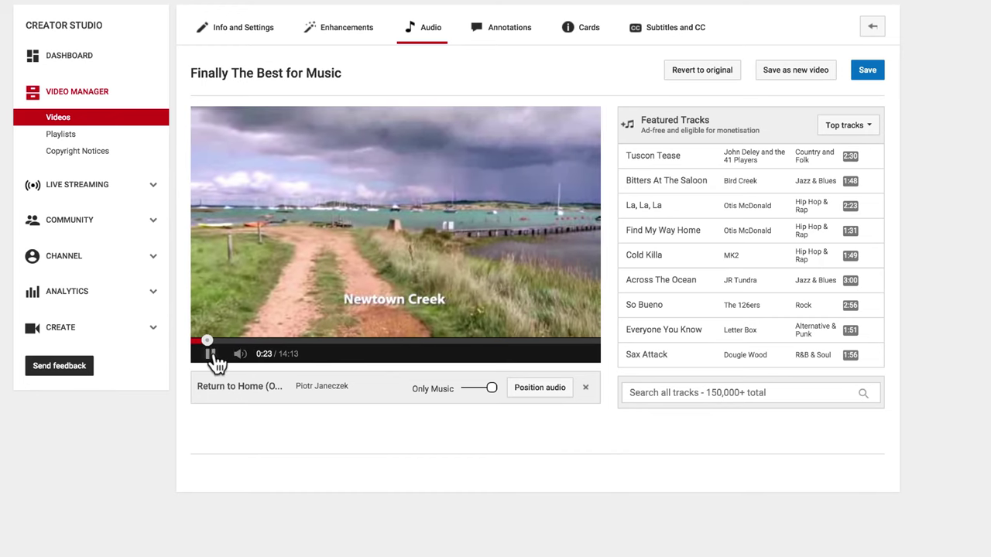
click(212, 354)
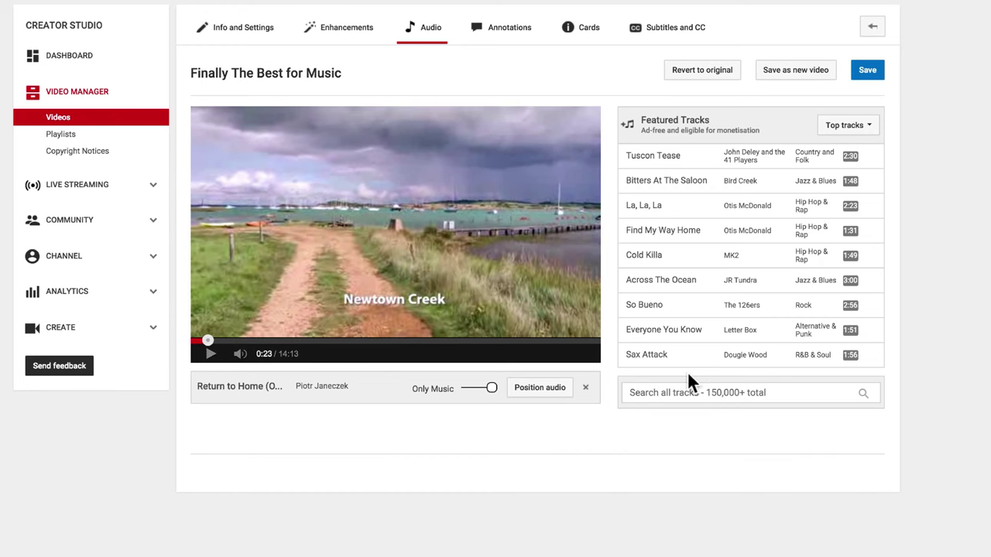
click(732, 388)
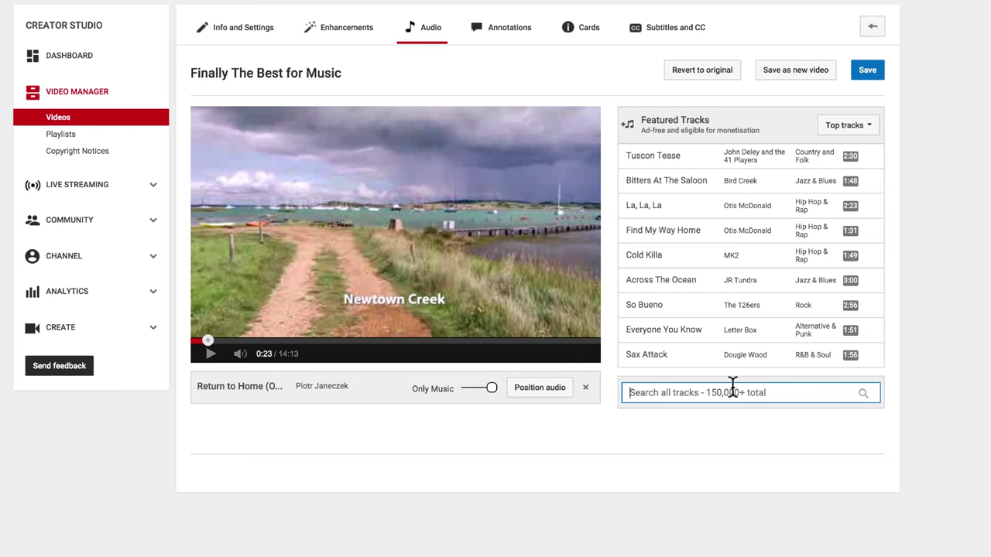
- Search the audio library for 'ambient' and try Garden Walk, then Deliberate Thought, as the soundtrack
text(ambient)
key(Return)
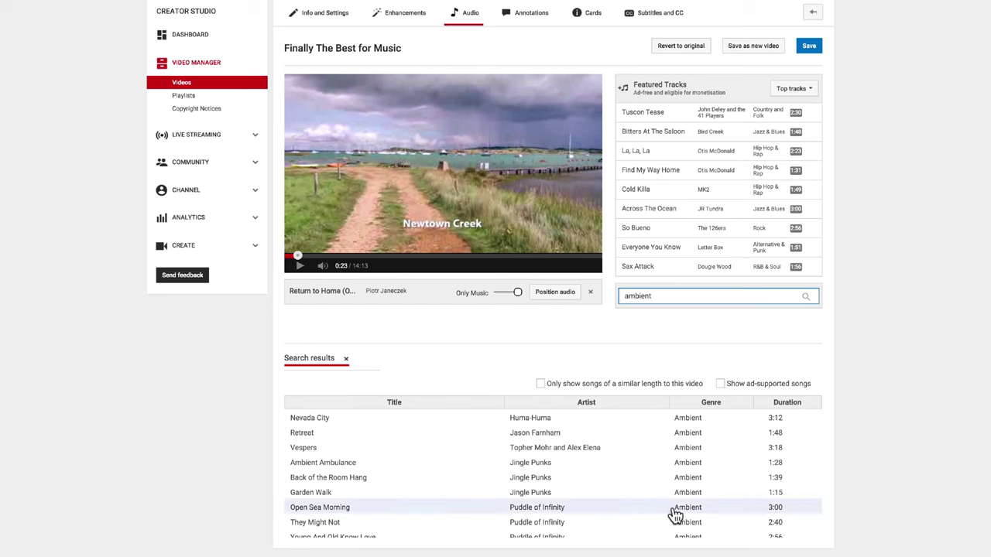
click(607, 497)
scroll(633, 508, down, 10)
scroll(643, 511, down, 15)
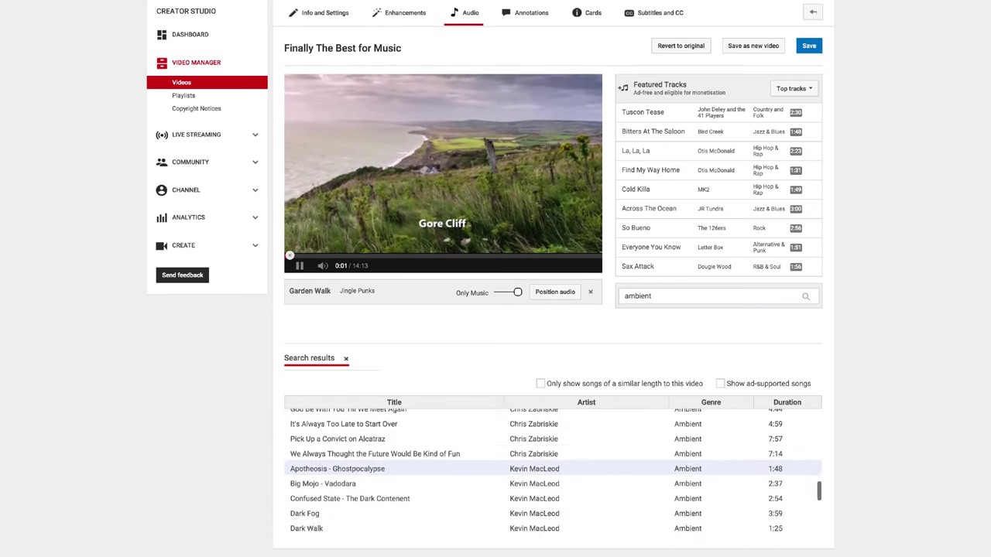
scroll(651, 512, down, 1)
click(641, 503)
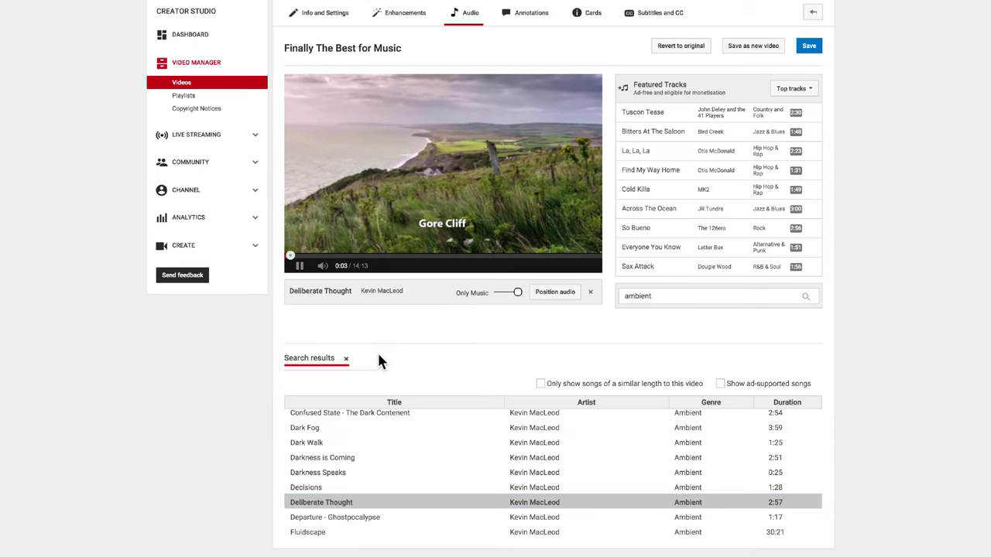
scroll(379, 358, down, 3)
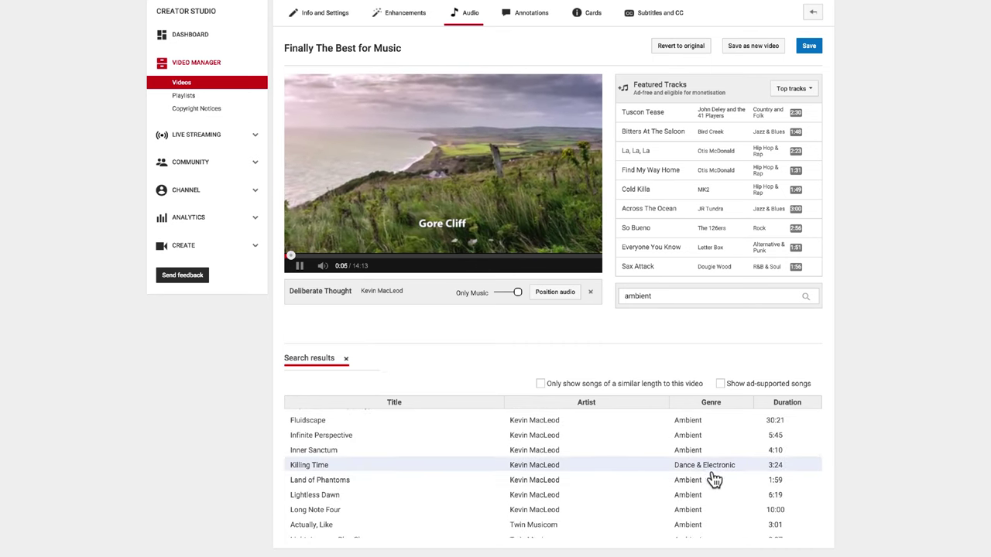
- Try Infinite Perspective as the soundtrack and position it to start at 2:38
click(299, 266)
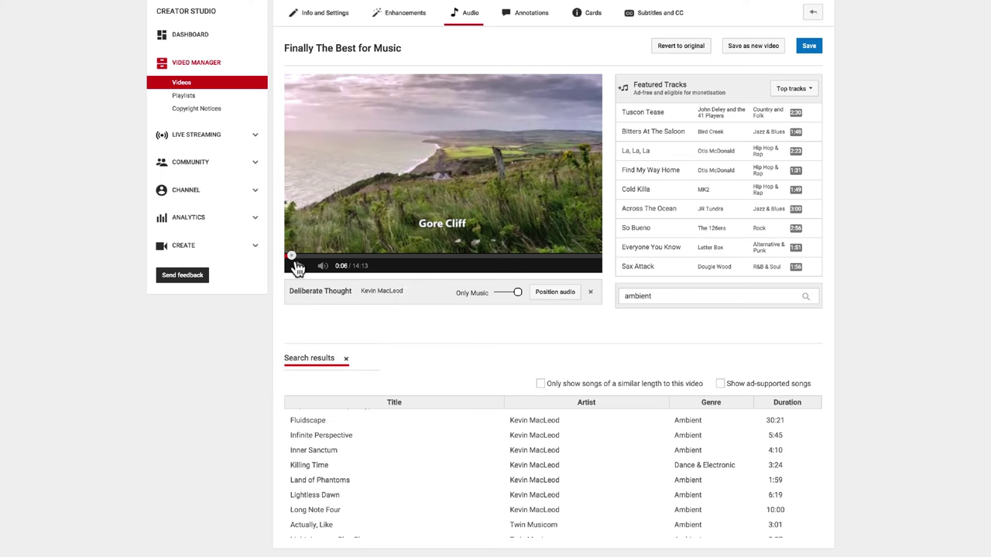
click(542, 435)
click(555, 294)
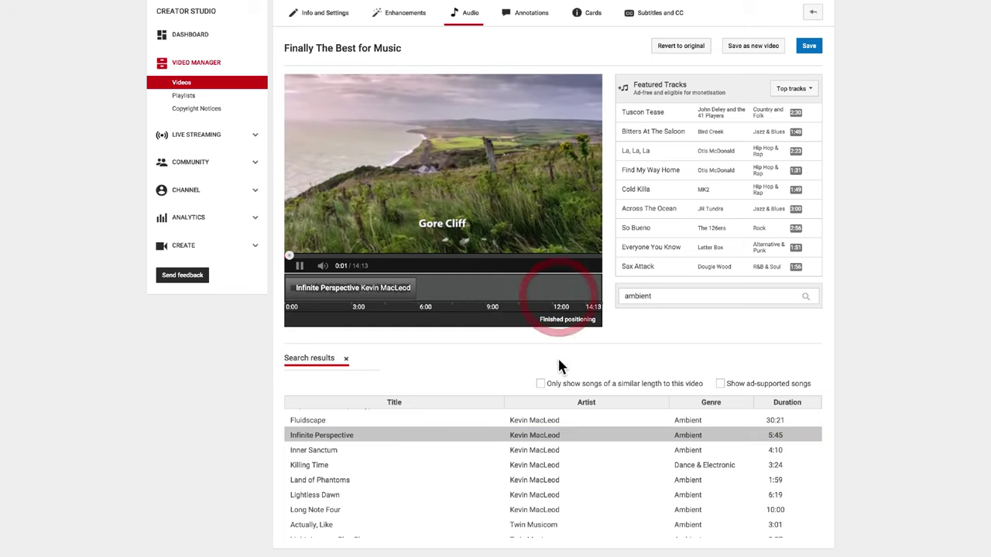
drag(376, 294, 453, 294)
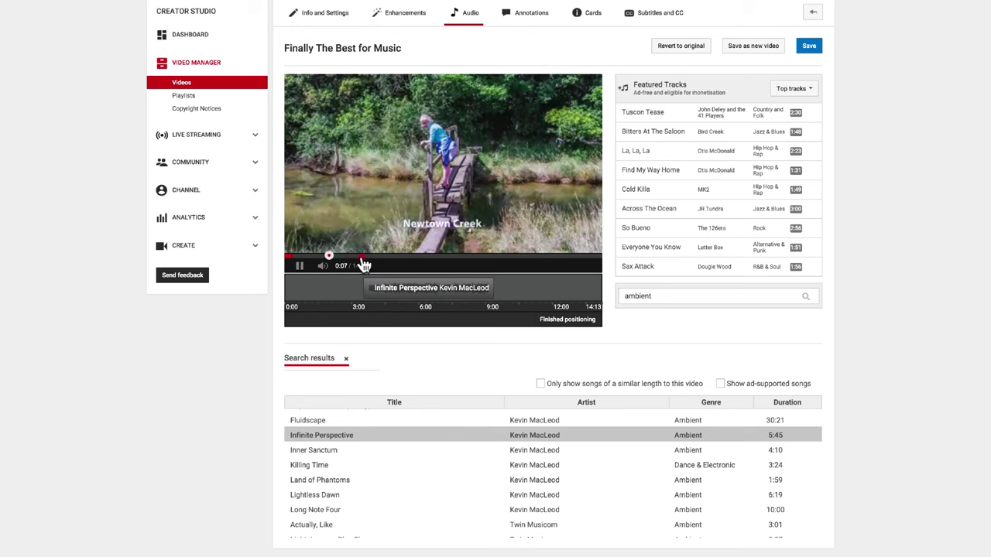
- Seek the preview to about 5:15, finish positioning, and pause playback
click(403, 256)
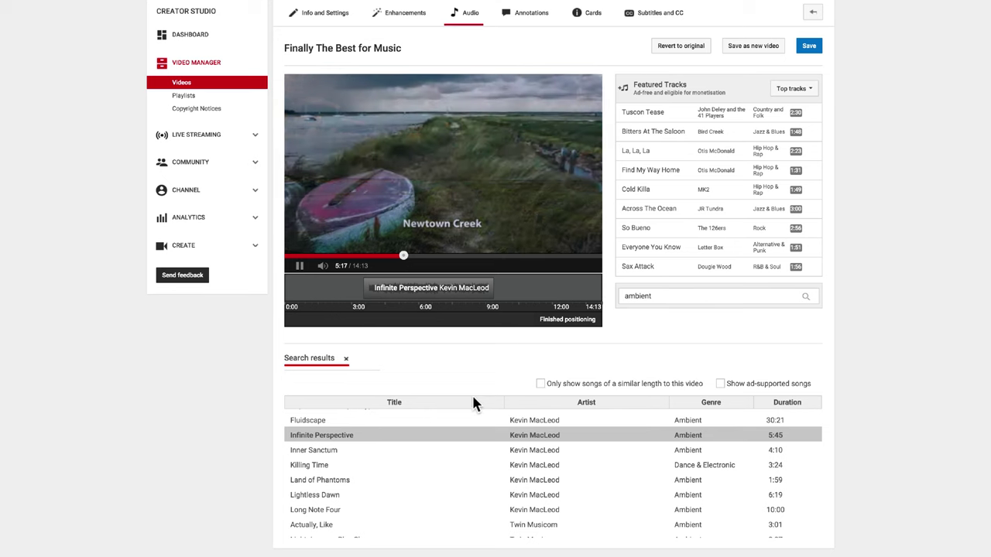
click(563, 319)
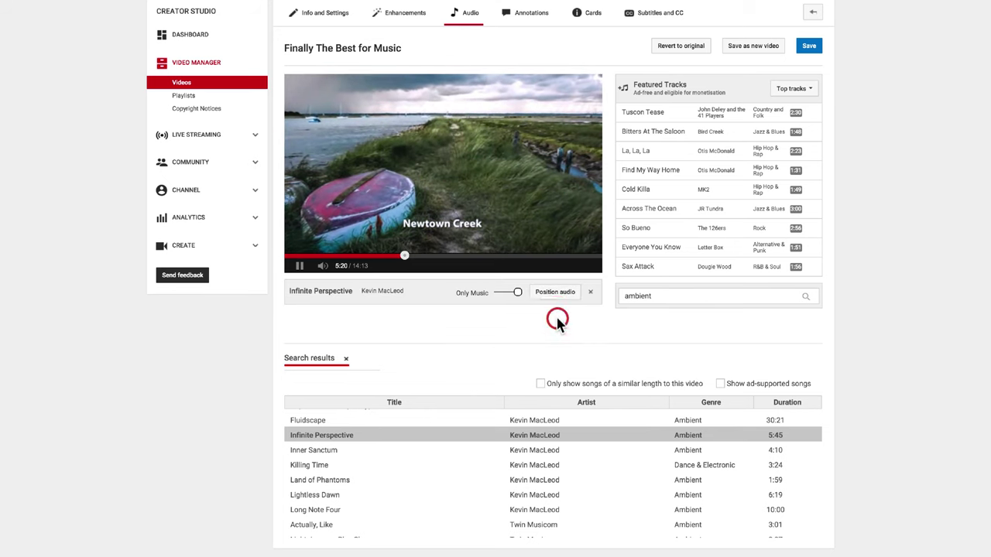
click(299, 265)
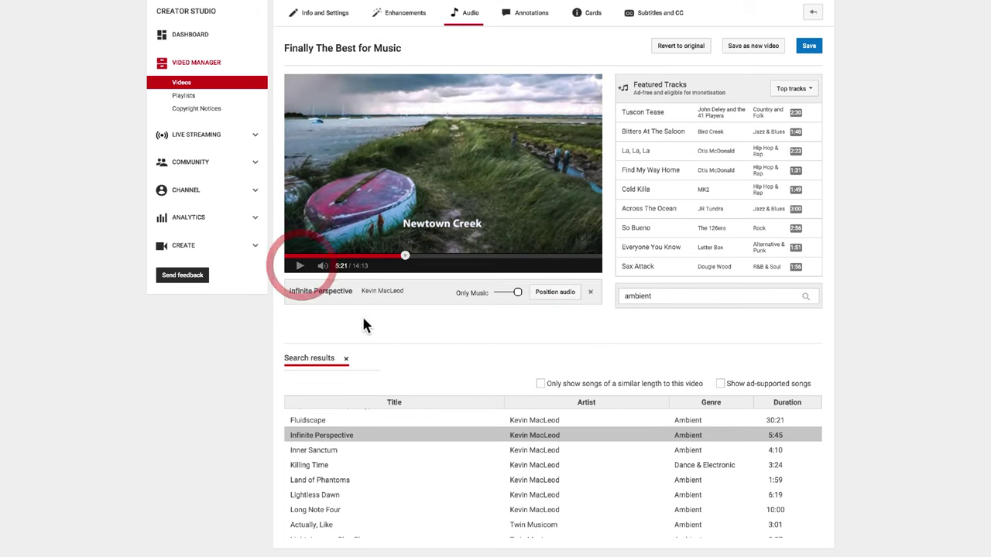
- Include ad-supported songs and limit the ambient results to tracks matching the video's length
click(667, 297)
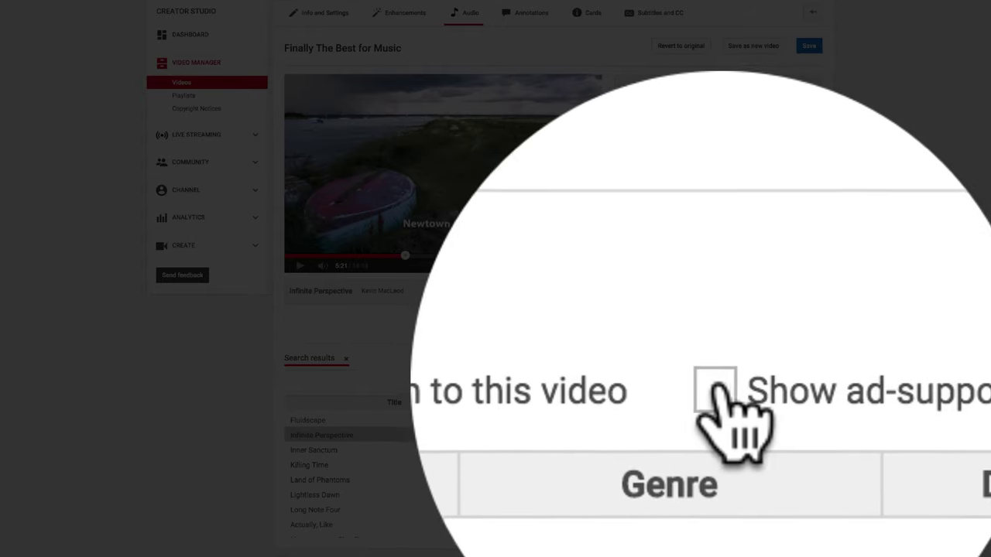
click(720, 383)
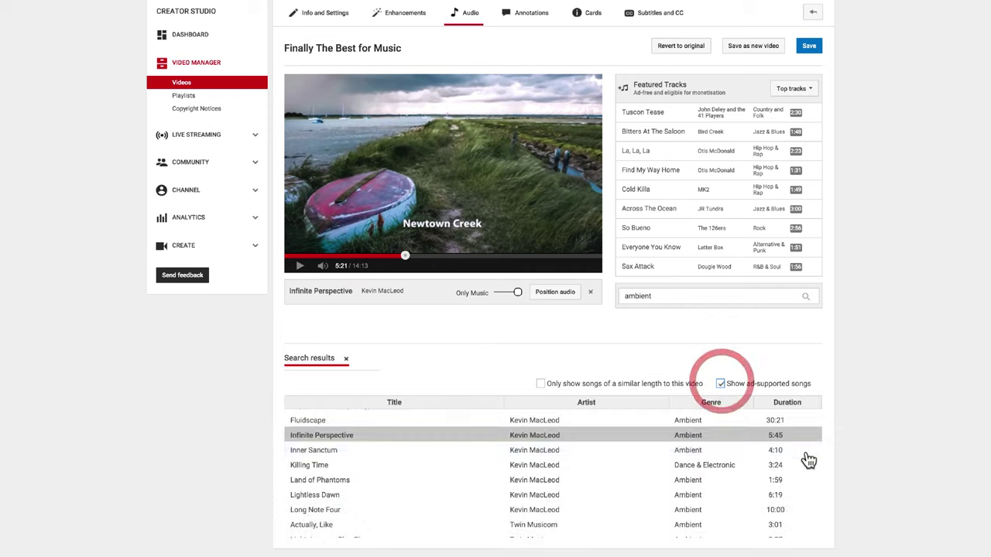
click(540, 383)
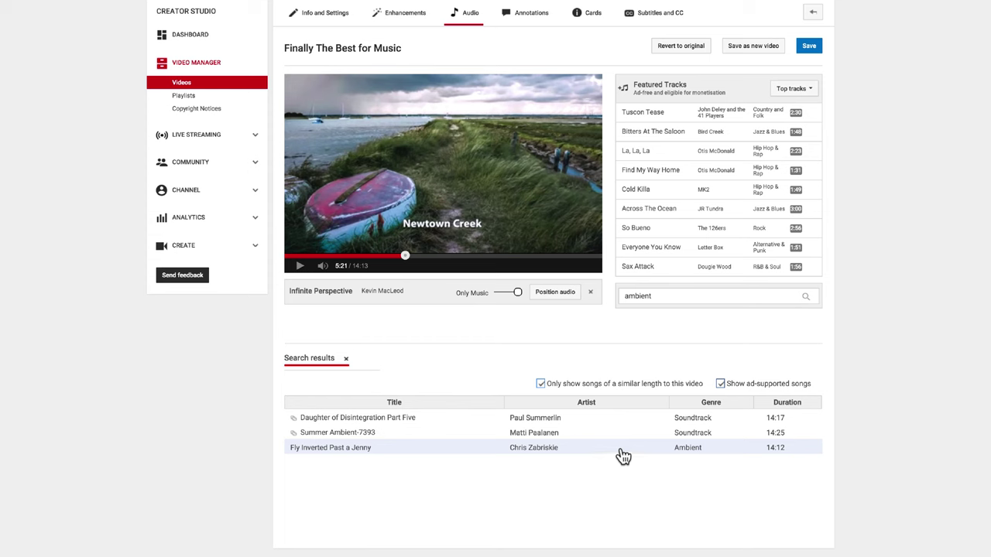
double_click(660, 296)
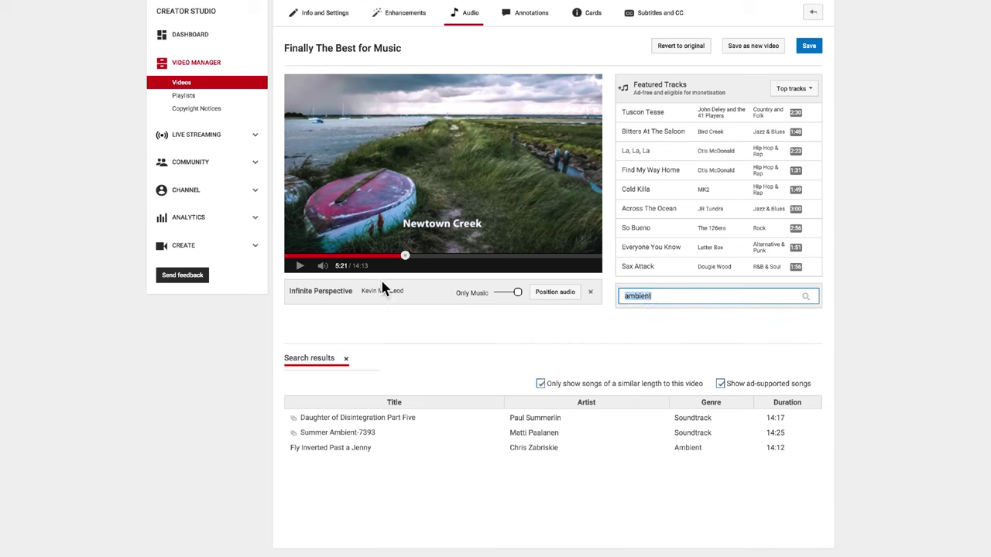
- Clear the search and try Guiding Light, then Plummage, previewing at 3:35 and about 4:16
key(BackSpace)
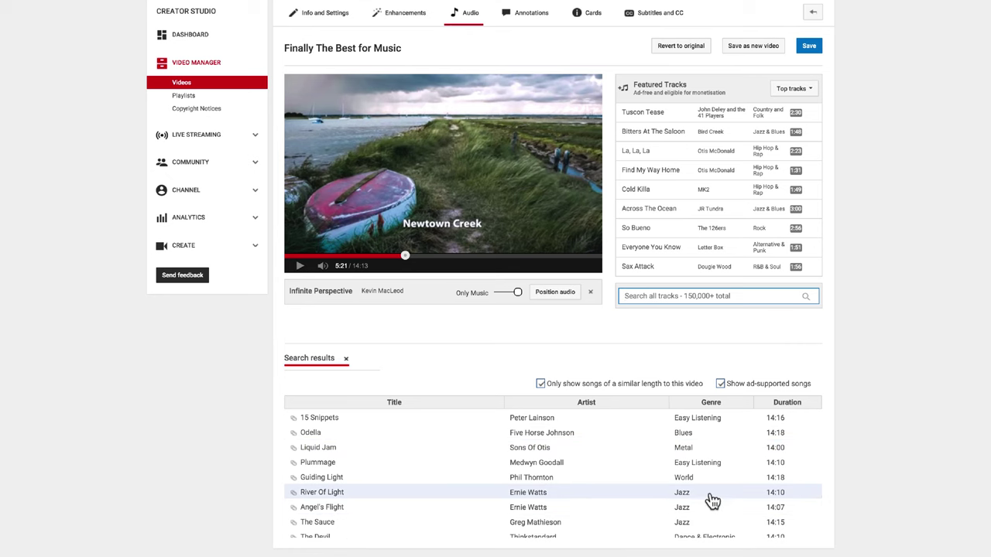
click(639, 477)
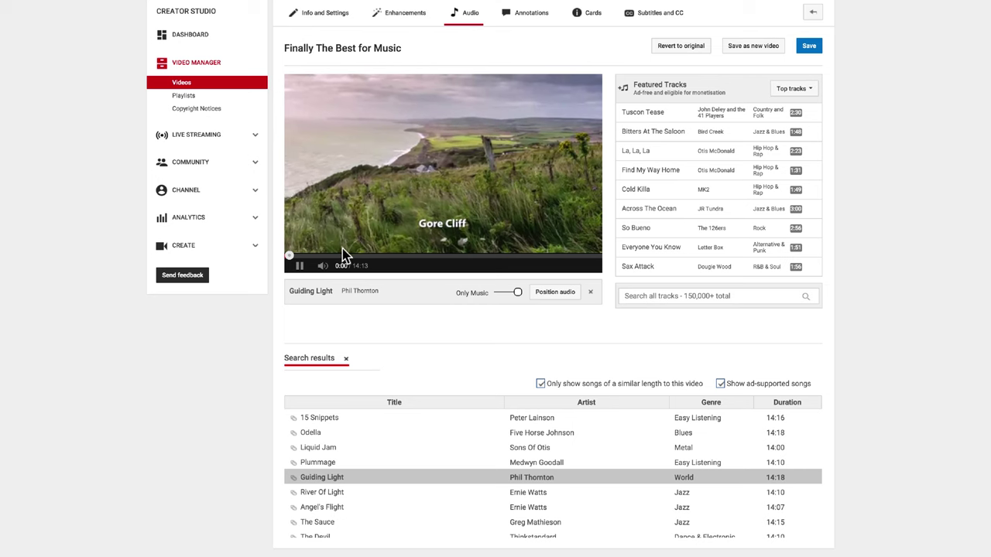
click(366, 255)
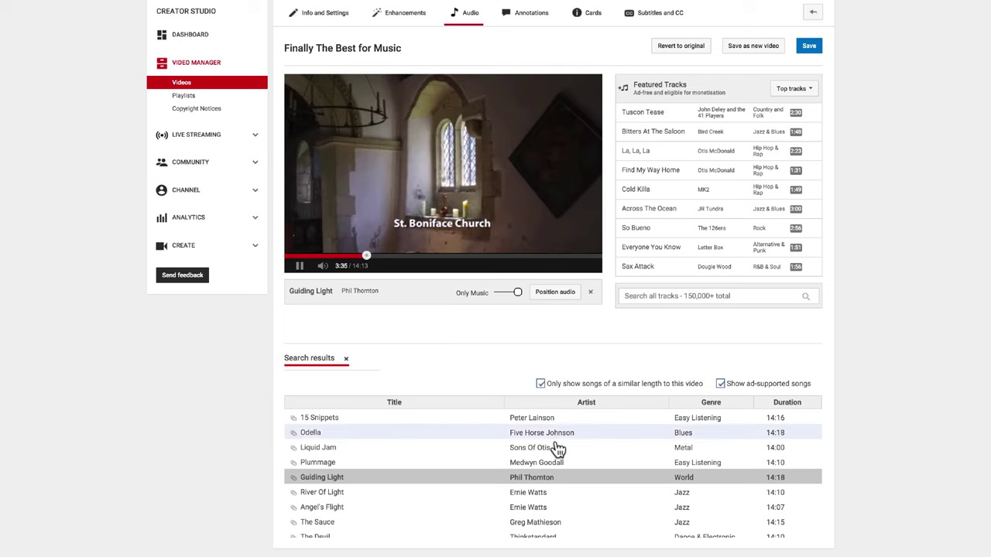
click(546, 462)
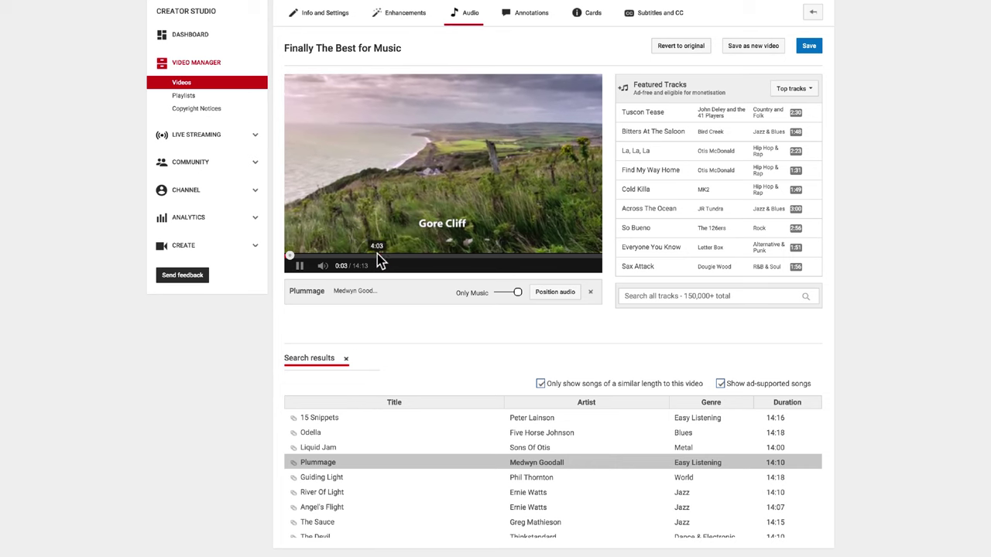
click(378, 256)
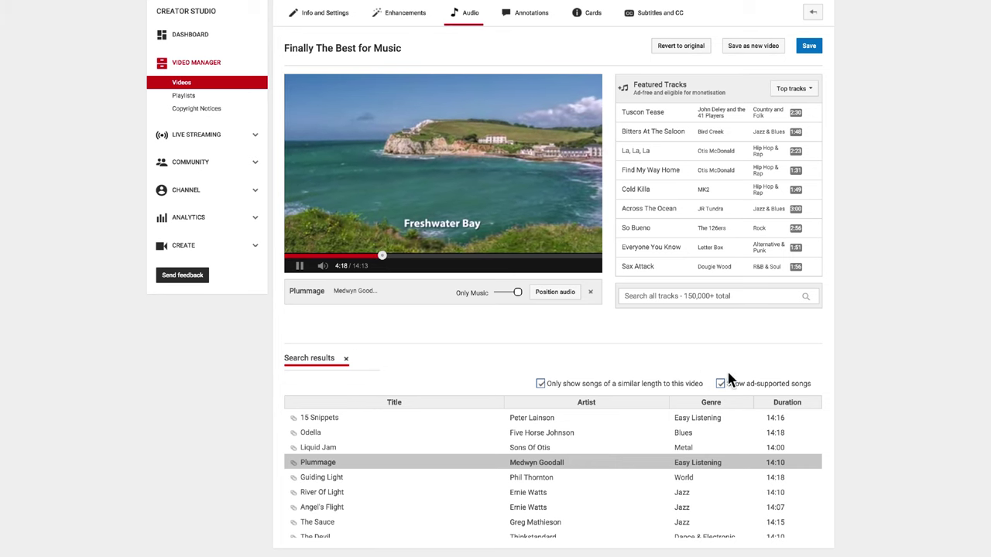
click(300, 266)
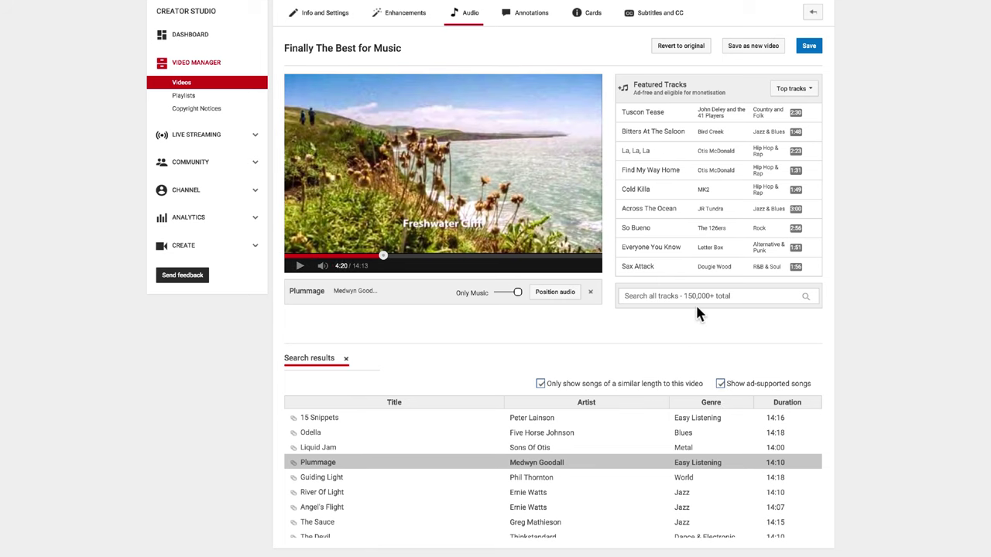
- Search 'am' and try Daughter of Disintegration Part Five, then Summer Ambient-7393, as soundtrack
click(636, 296)
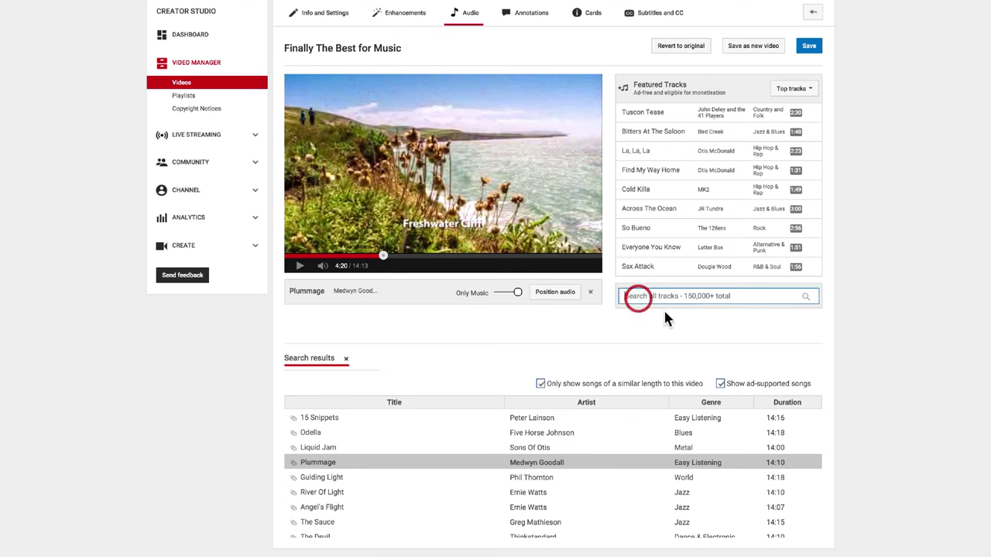
text(ambient)
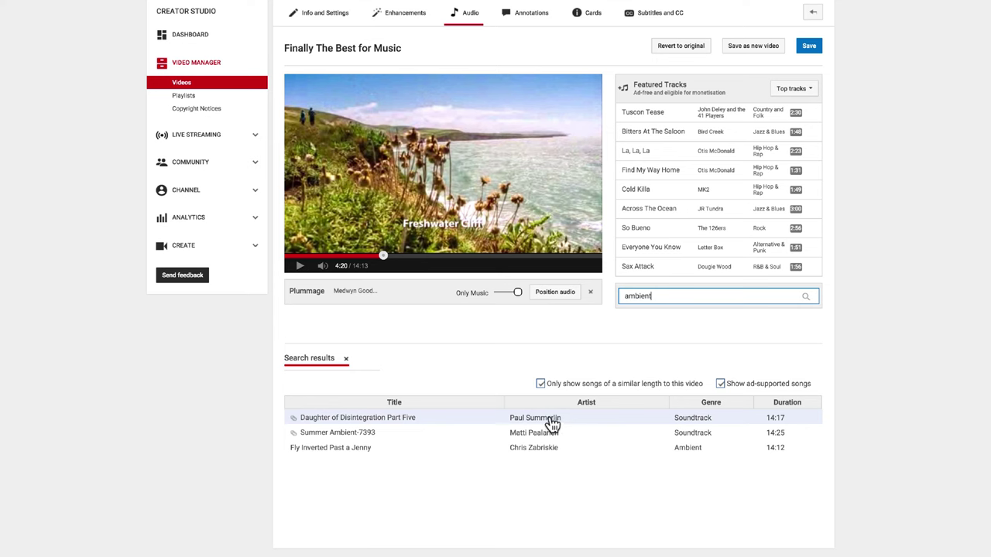
click(545, 418)
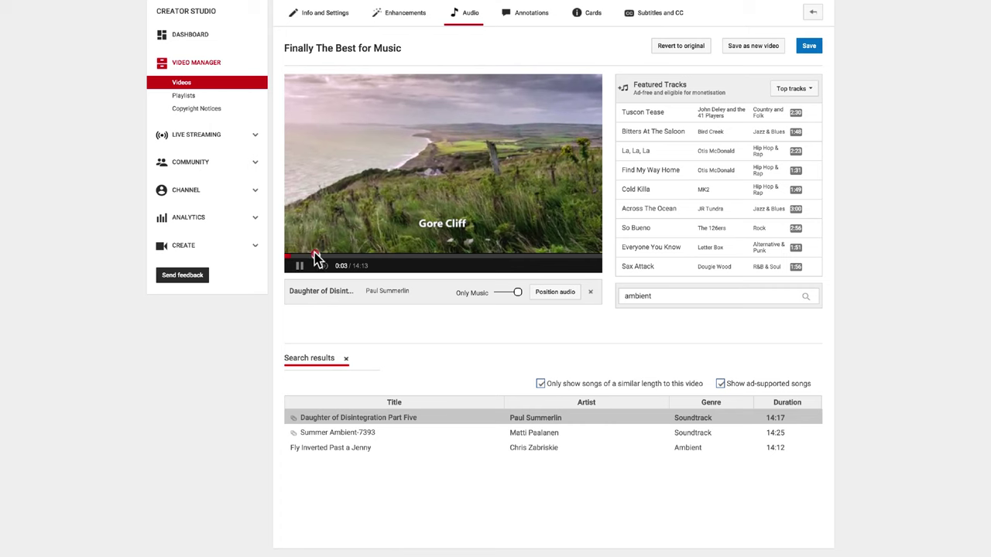
click(316, 255)
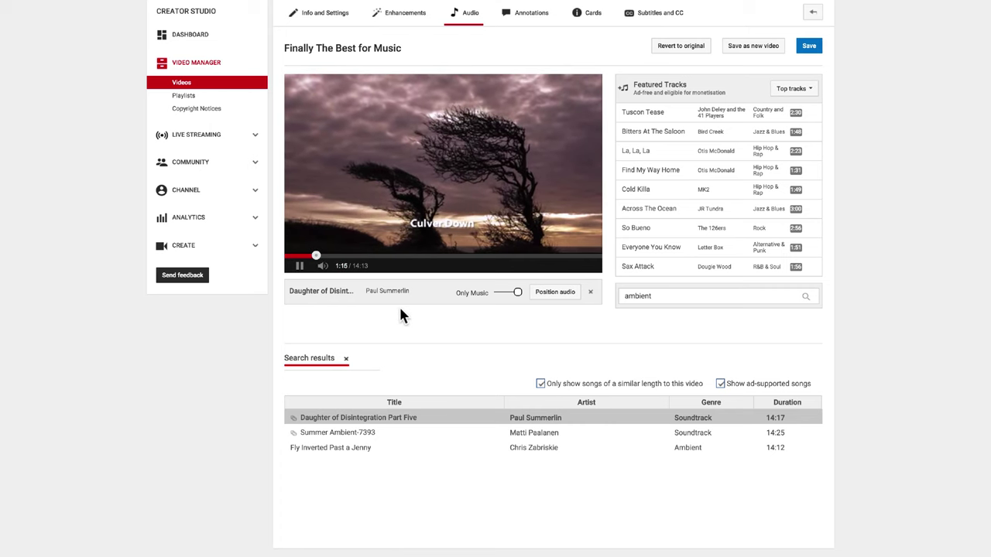
click(391, 258)
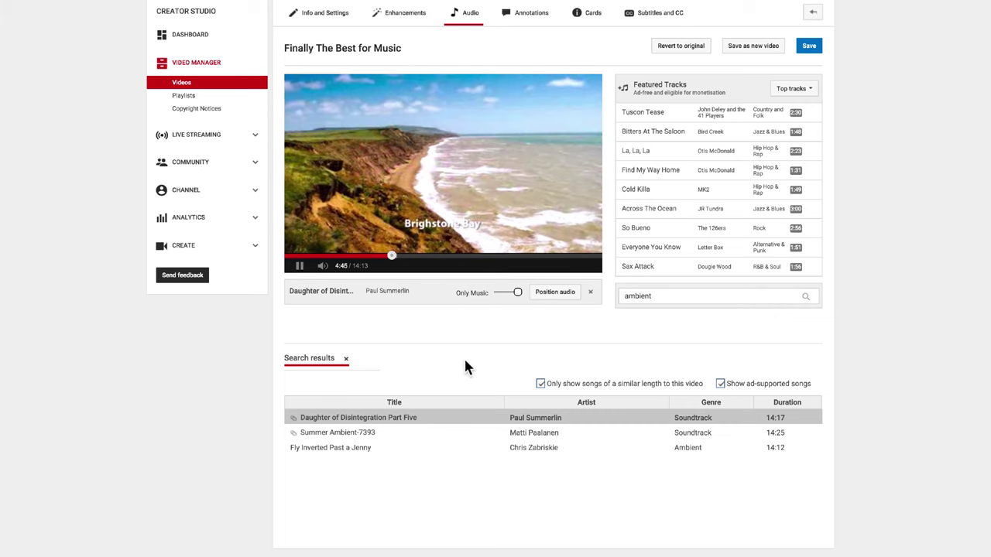
double_click(494, 433)
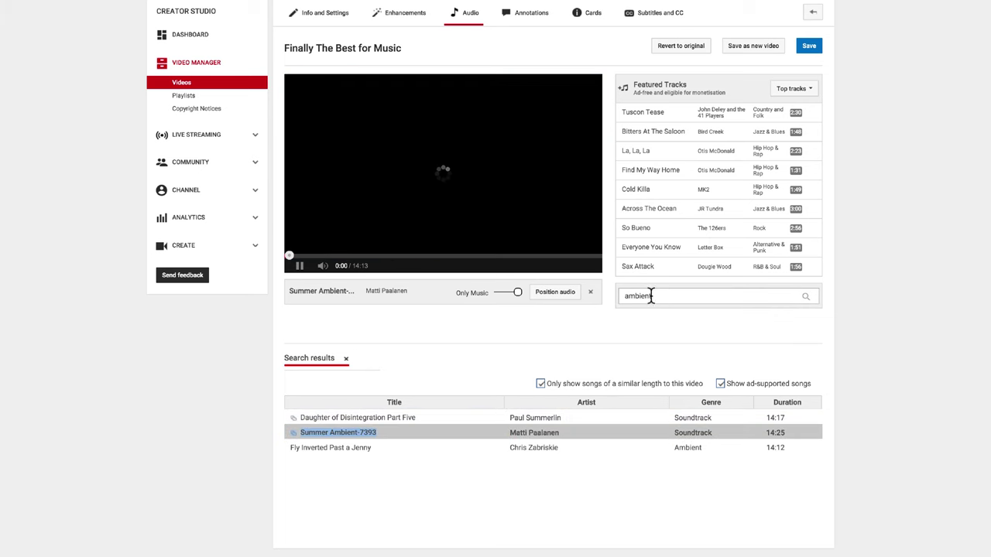
- Delete the 'ambient' search term to list all full-length tracks again
click(656, 295)
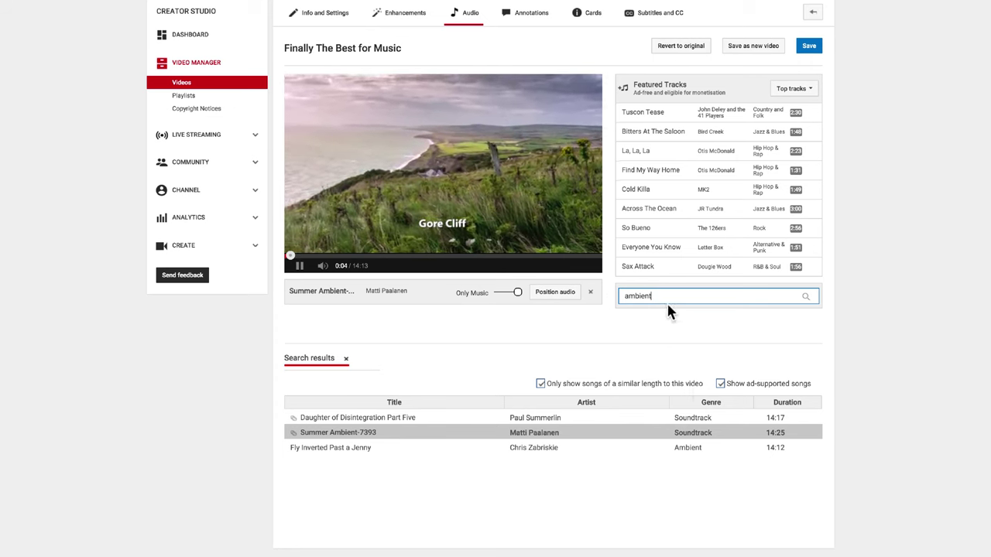
drag(665, 299, 608, 303)
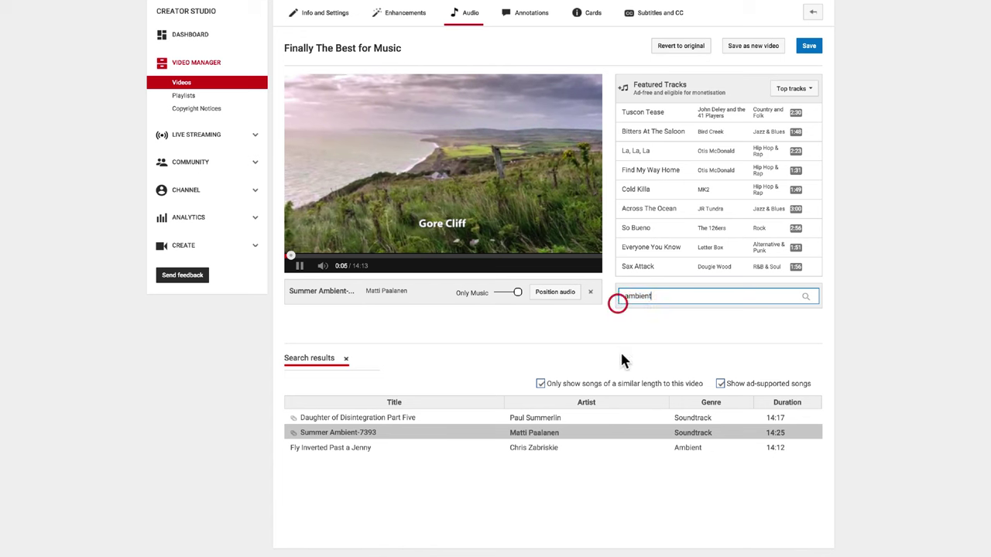
key(BackSpace)
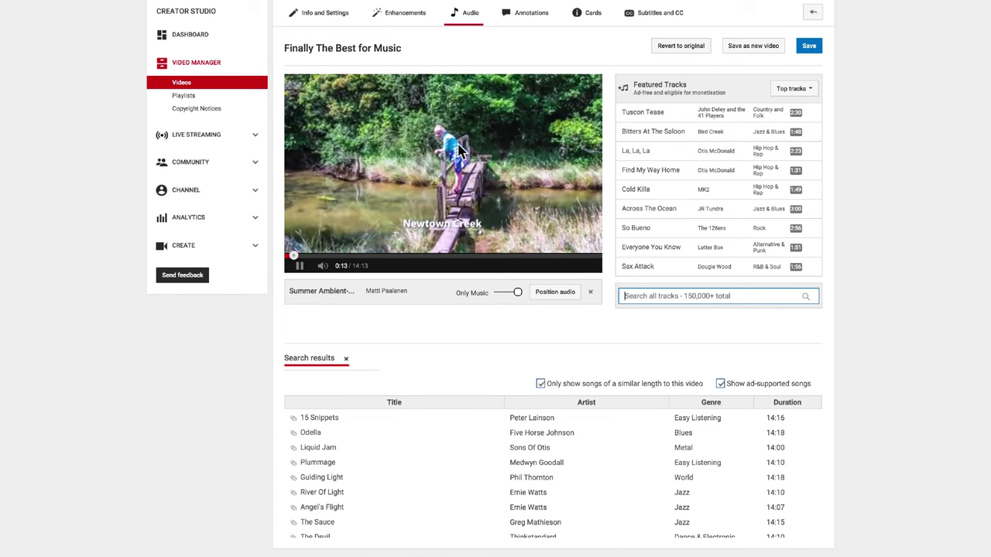
- Go to Info and Settings, leaving the audio page without saving
click(333, 17)
click(613, 194)
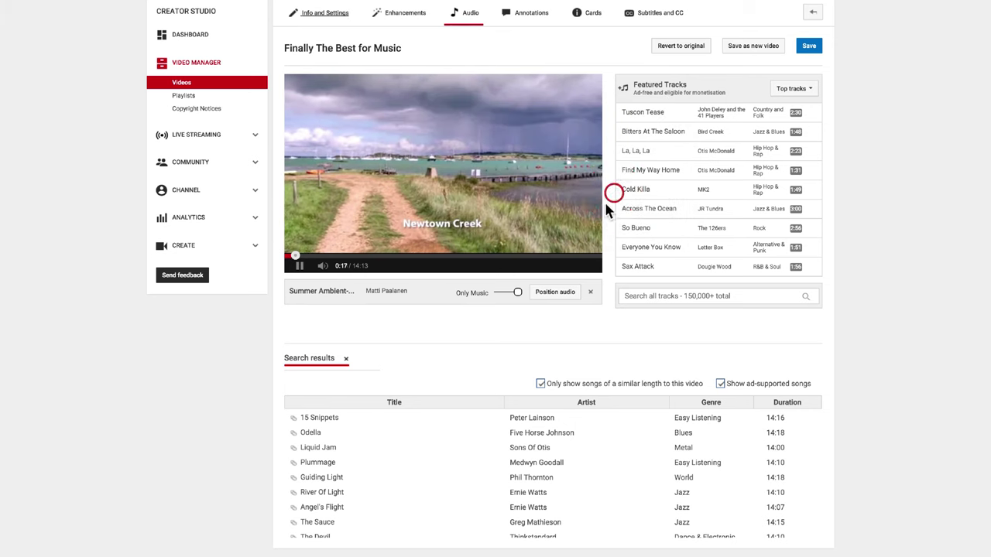